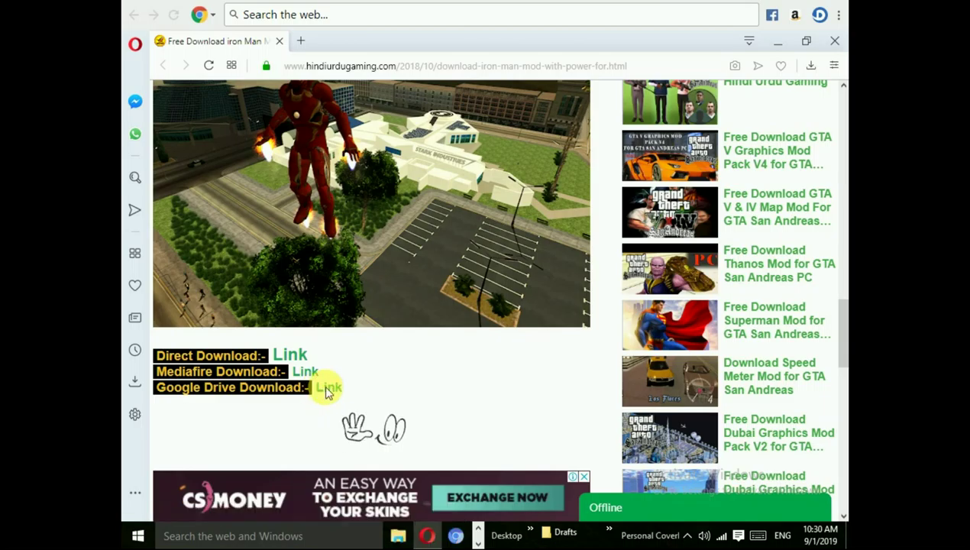
Step: Open the Iron Man mod's Google Drive download page and remove the star from the archive
{"action": "left_click", "coordinate": [328, 387]}
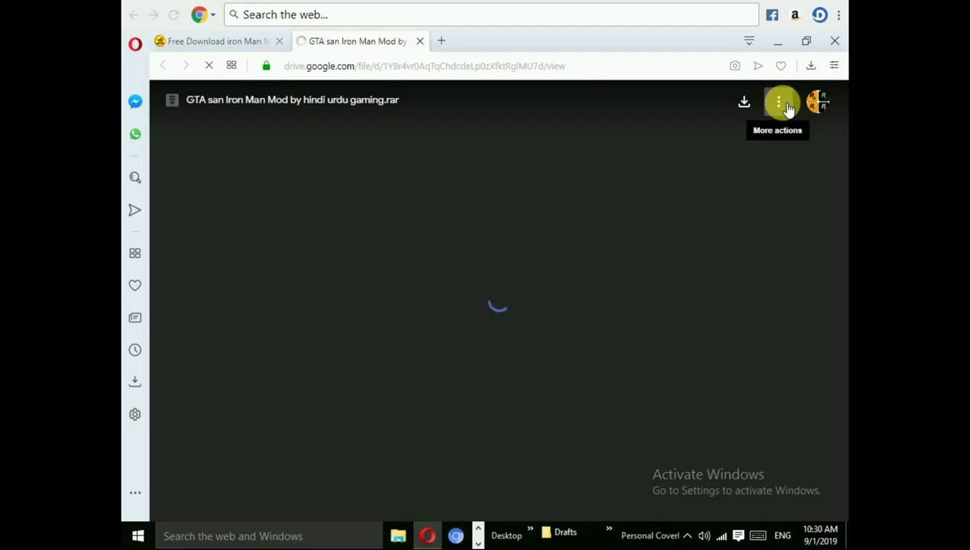
{"action": "left_click", "coordinate": [789, 109]}
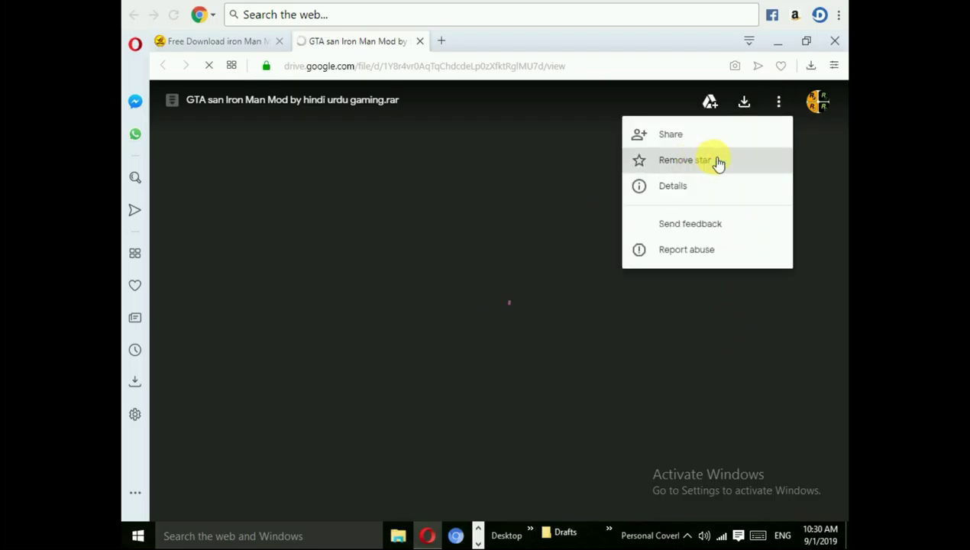
Step: Show the archive's details in Google Drive and highlight its file size
{"action": "left_click", "coordinate": [779, 103]}
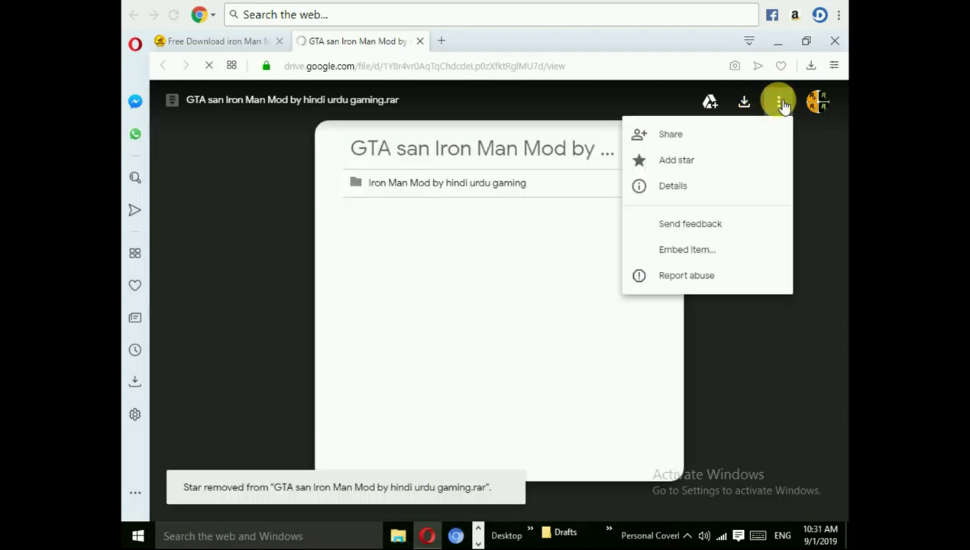
{"action": "left_click", "coordinate": [683, 188]}
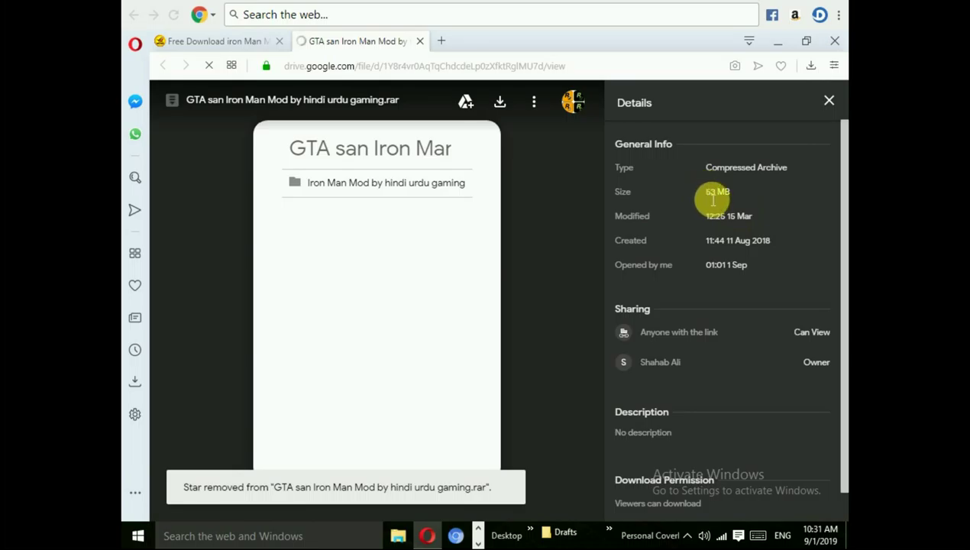
{"action": "left_click_drag", "start_coordinate": [713, 197], "coordinate": [764, 201]}
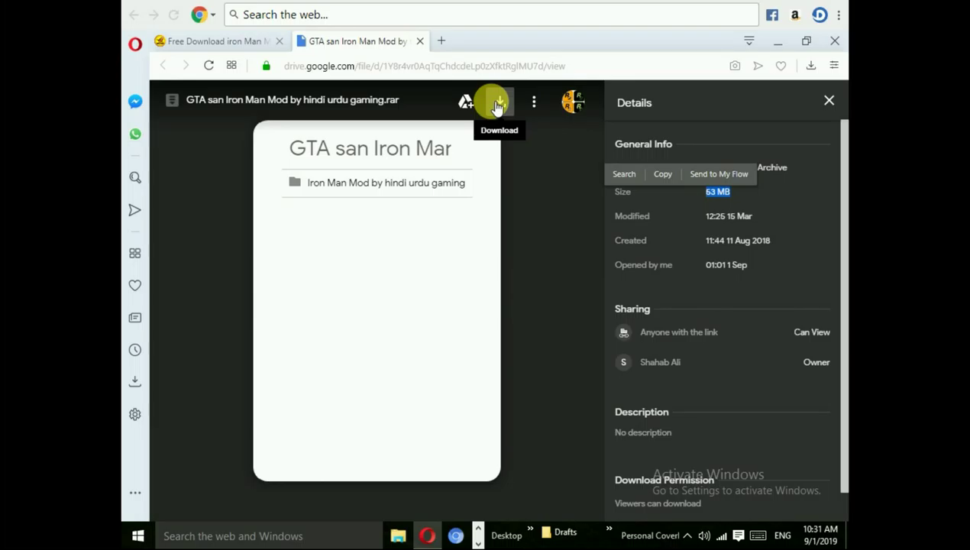
Step: Download the mod archive and extract it on the desktop into a folder named "GTA san Iron Man Mod by hindi urdu gaming"
{"action": "left_click", "coordinate": [501, 105]}
{"action": "left_click", "coordinate": [779, 43]}
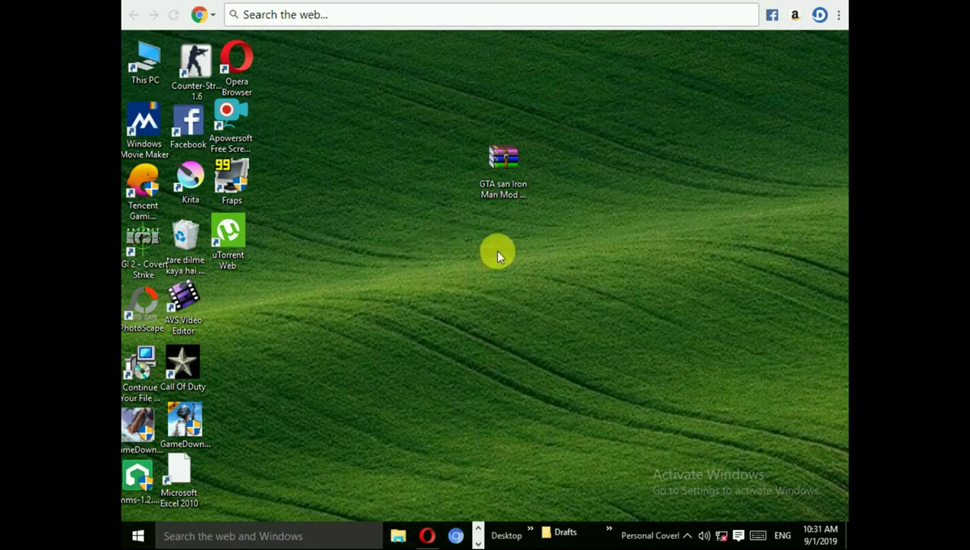
{"action": "double_click", "coordinate": [504, 175]}
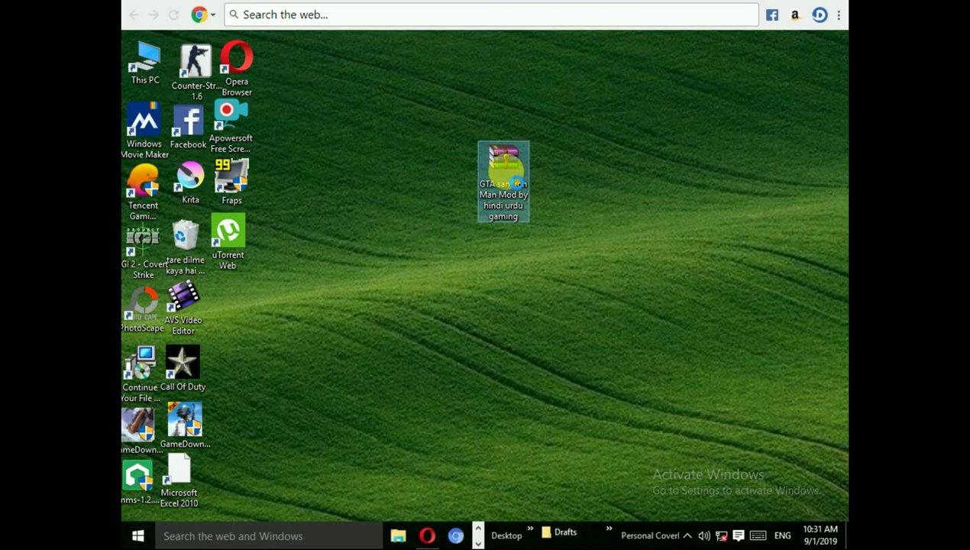
{"action": "right_click", "coordinate": [506, 172]}
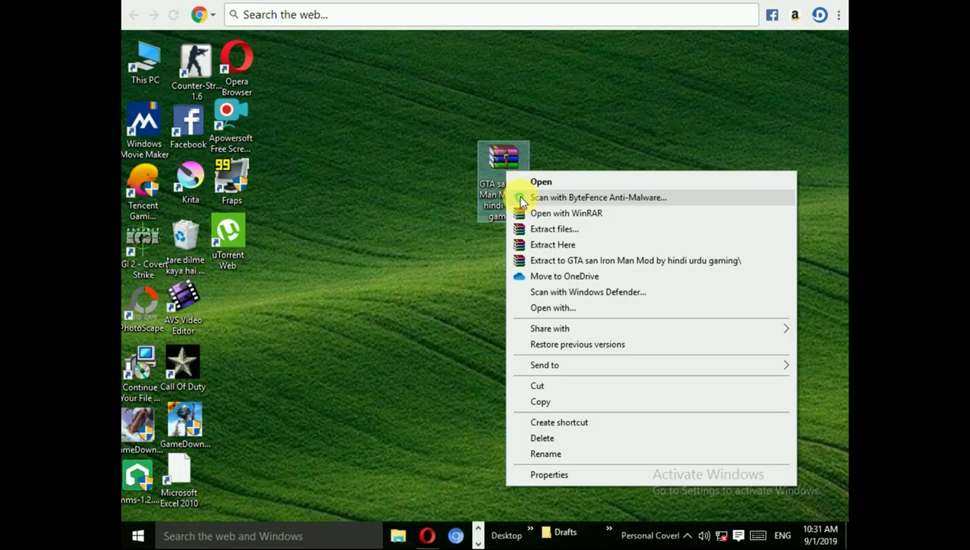
{"action": "left_click", "coordinate": [559, 263]}
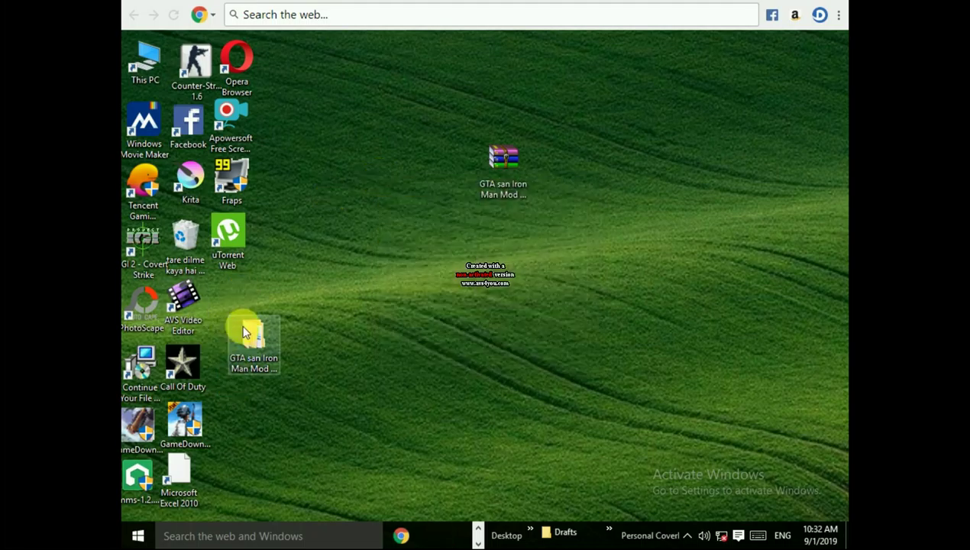
Step: Move the extracted mod folder nearer the archive on the desktop and open it down to the "add in gta sa" subfolder
{"action": "left_click_drag", "start_coordinate": [244, 332], "coordinate": [361, 176]}
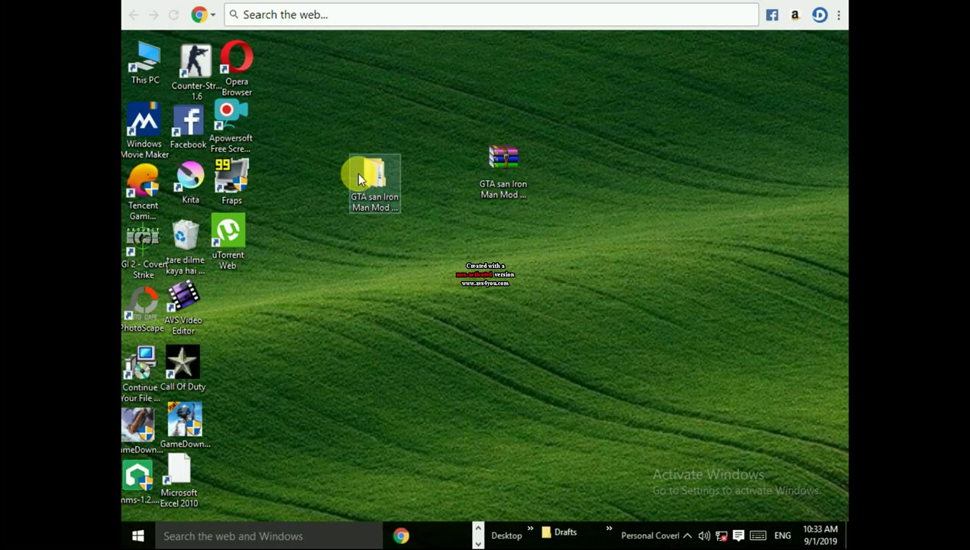
{"action": "double_click", "coordinate": [359, 179]}
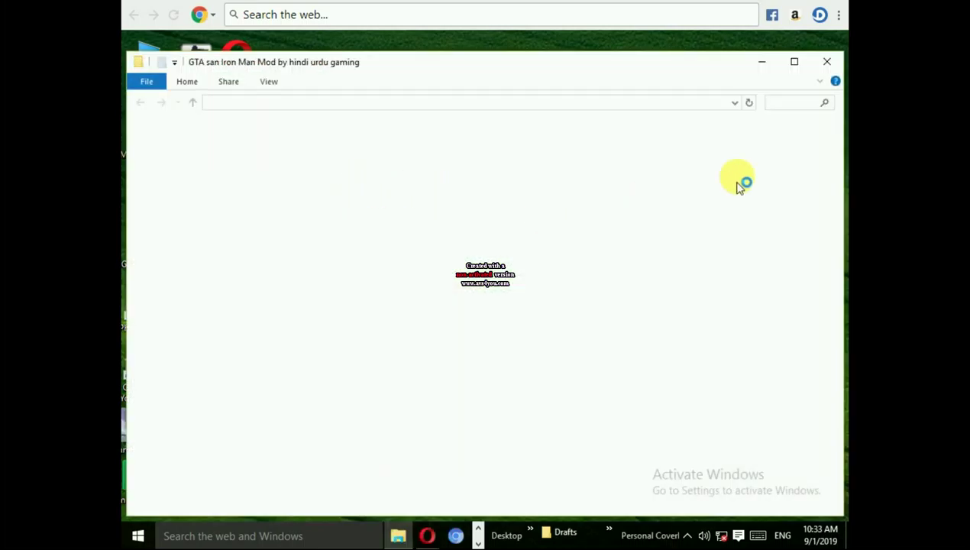
{"action": "left_click", "coordinate": [794, 61]}
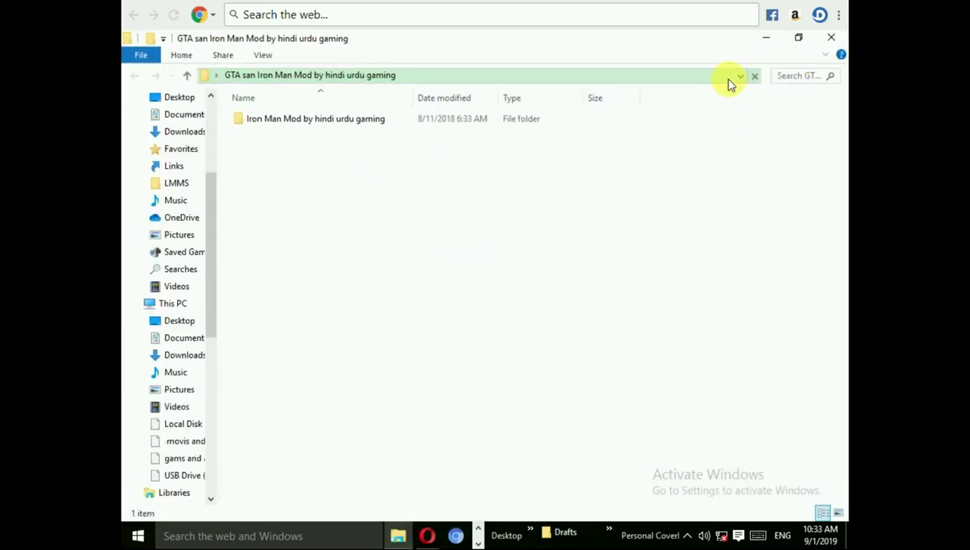
{"action": "double_click", "coordinate": [308, 120]}
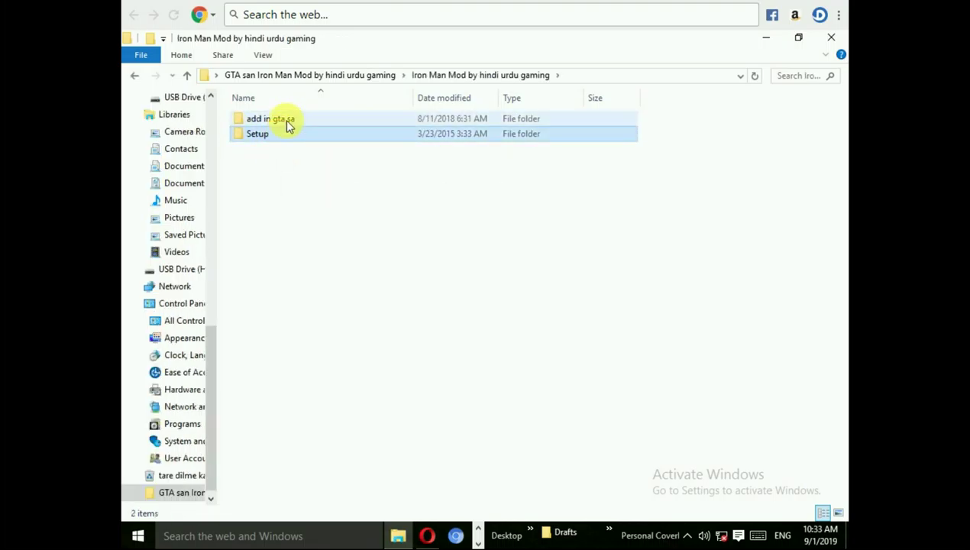
{"action": "left_click", "coordinate": [284, 119]}
{"action": "left_click", "coordinate": [292, 134]}
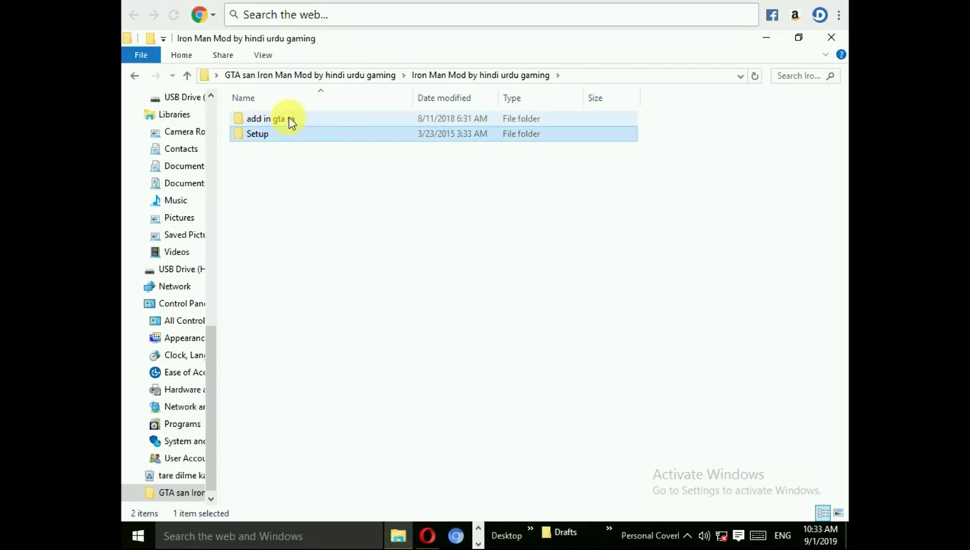
{"action": "left_click", "coordinate": [288, 120]}
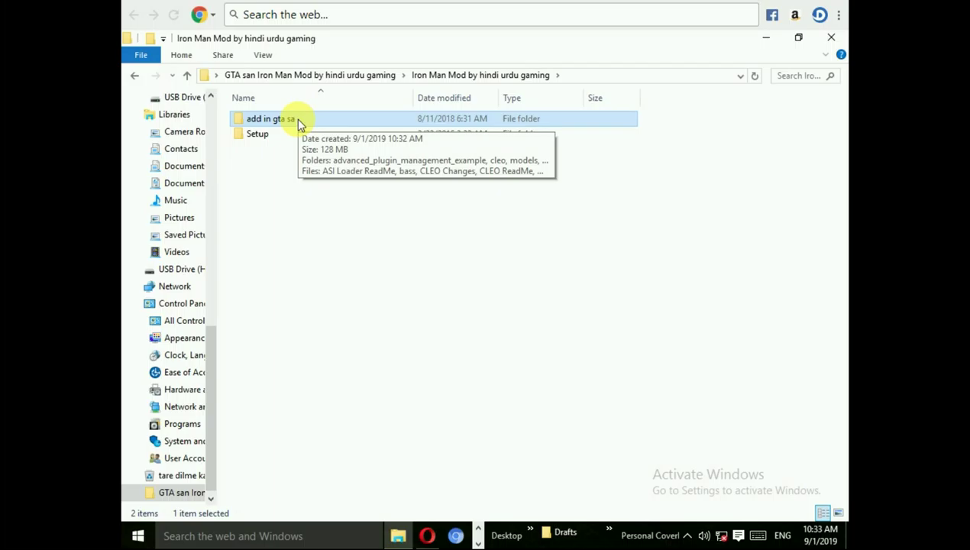
{"action": "double_click", "coordinate": [297, 121]}
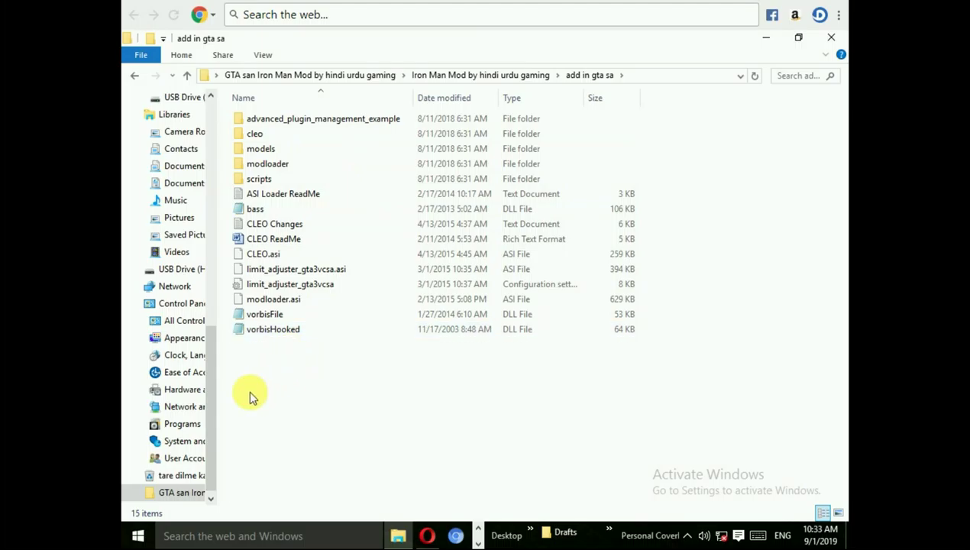
Step: Copy all files and folders in "add in gta sa" and minimize the window
{"action": "left_click_drag", "start_coordinate": [250, 392], "coordinate": [327, 125]}
{"action": "left_click_drag", "start_coordinate": [306, 145], "coordinate": [296, 154]}
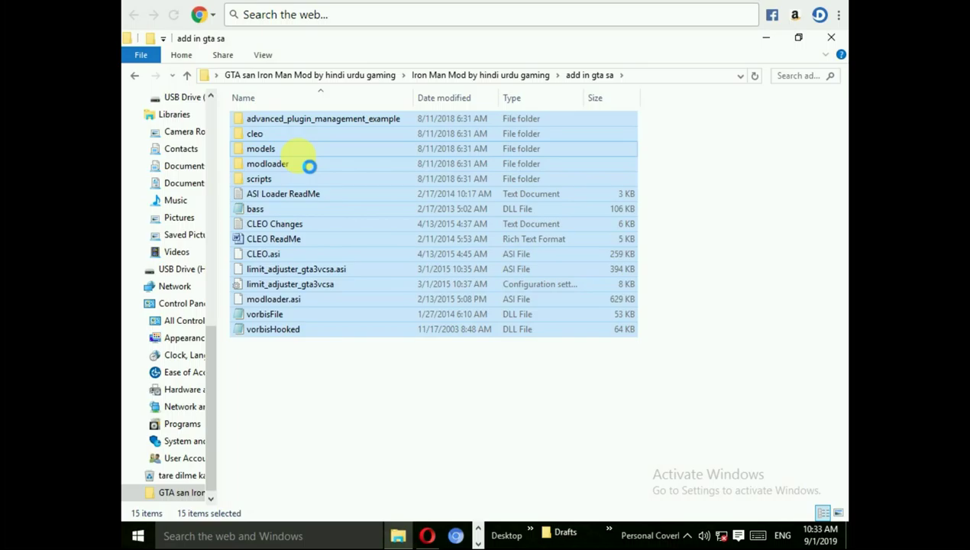
{"action": "right_click", "coordinate": [298, 156]}
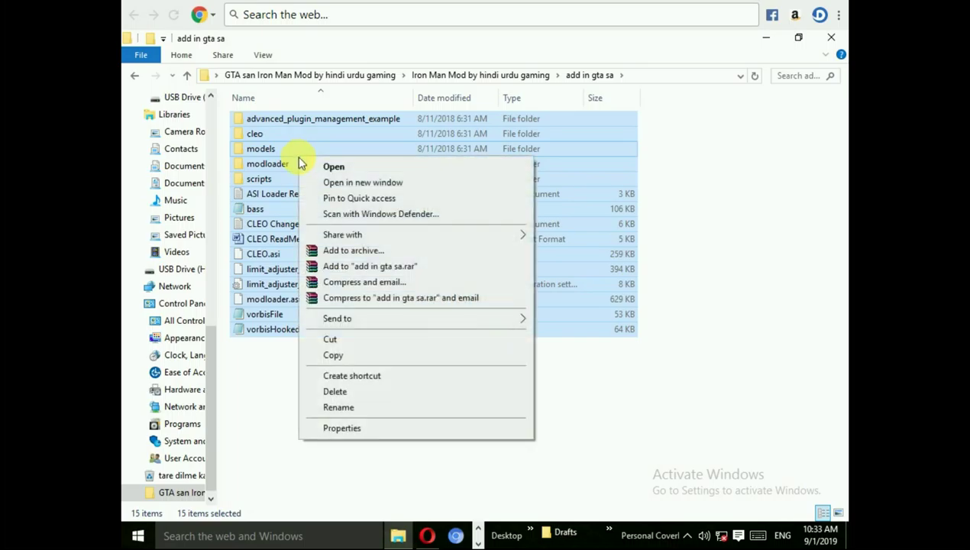
{"action": "left_click", "coordinate": [336, 356]}
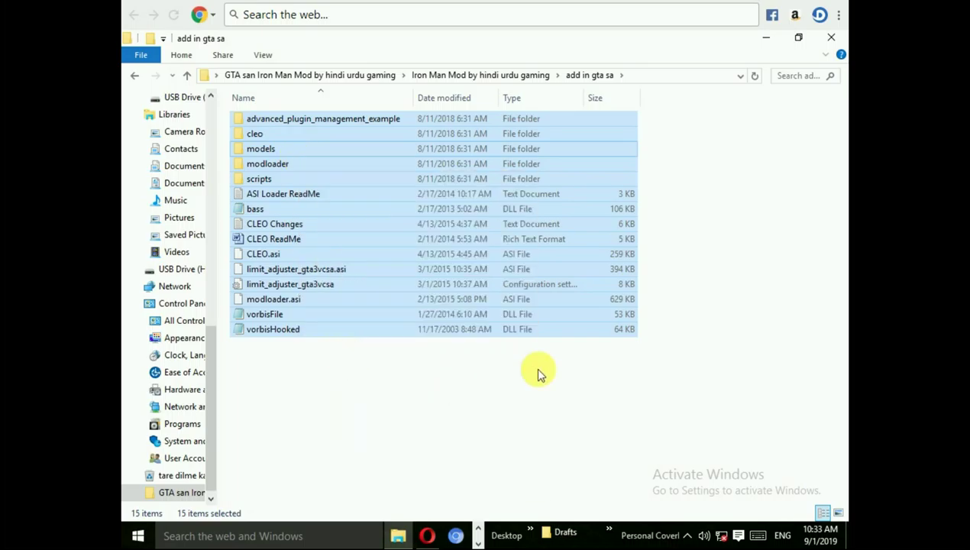
{"action": "left_click", "coordinate": [766, 38]}
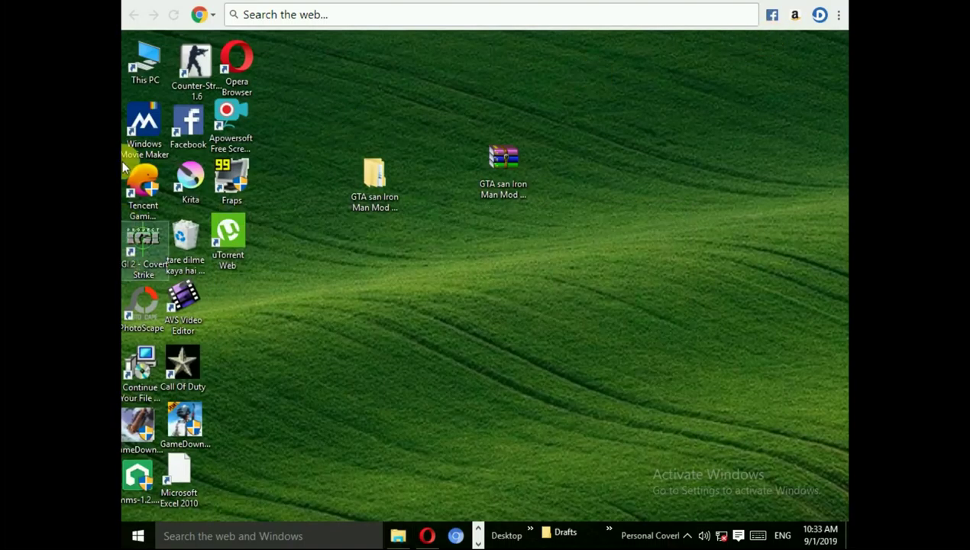
Step: Open the innermost "GTA - San Andreas" game folder inside "GTA San Andreas" on the gams and apps (F:) drive
{"action": "double_click", "coordinate": [130, 72]}
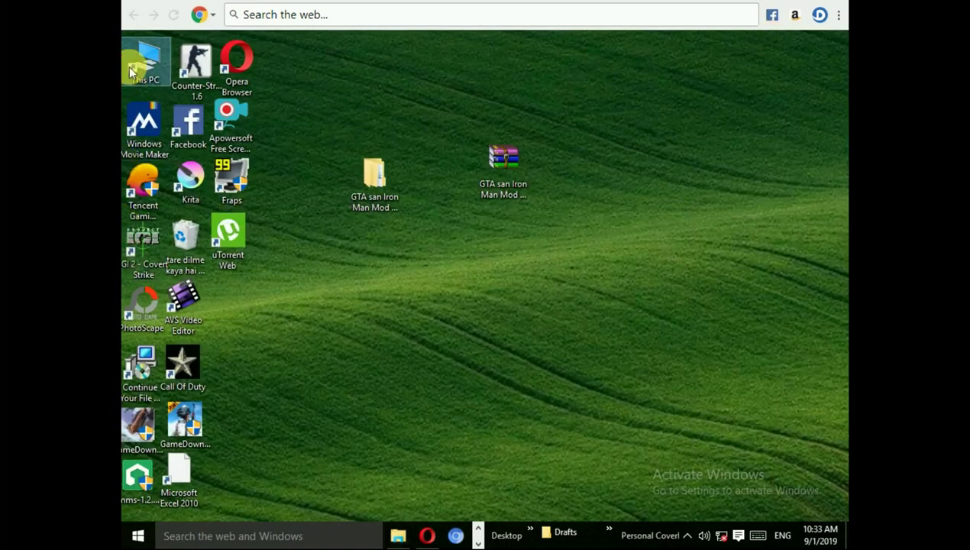
{"action": "double_click", "coordinate": [131, 71]}
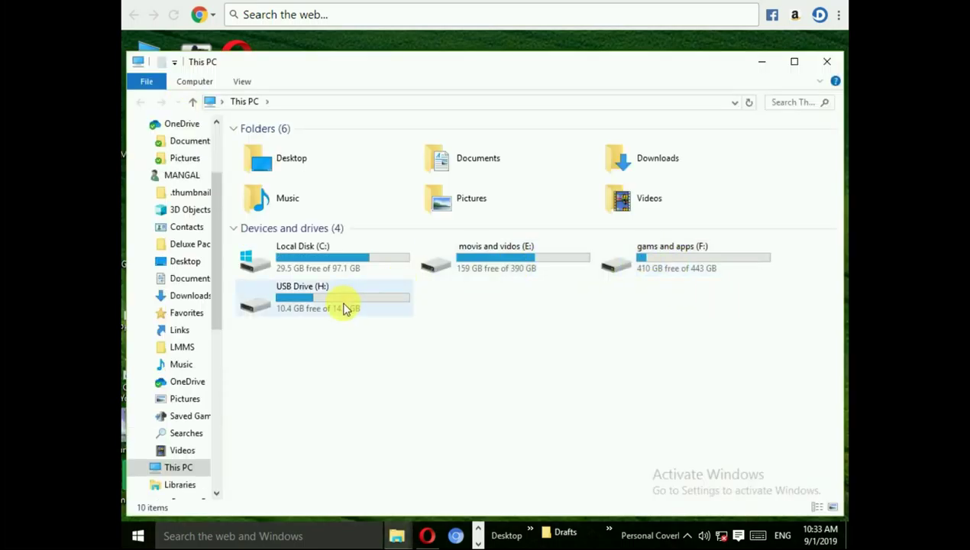
{"action": "left_click", "coordinate": [710, 264]}
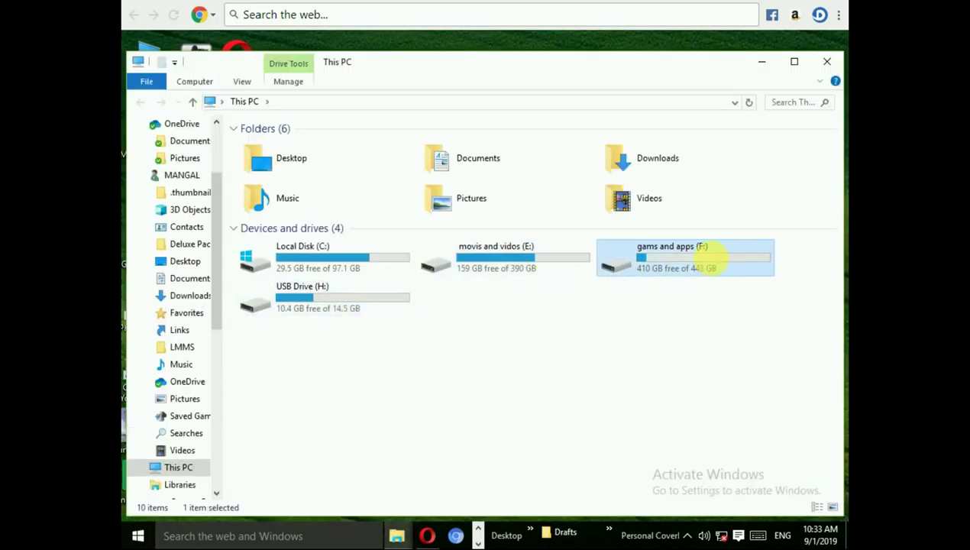
{"action": "double_click", "coordinate": [705, 261]}
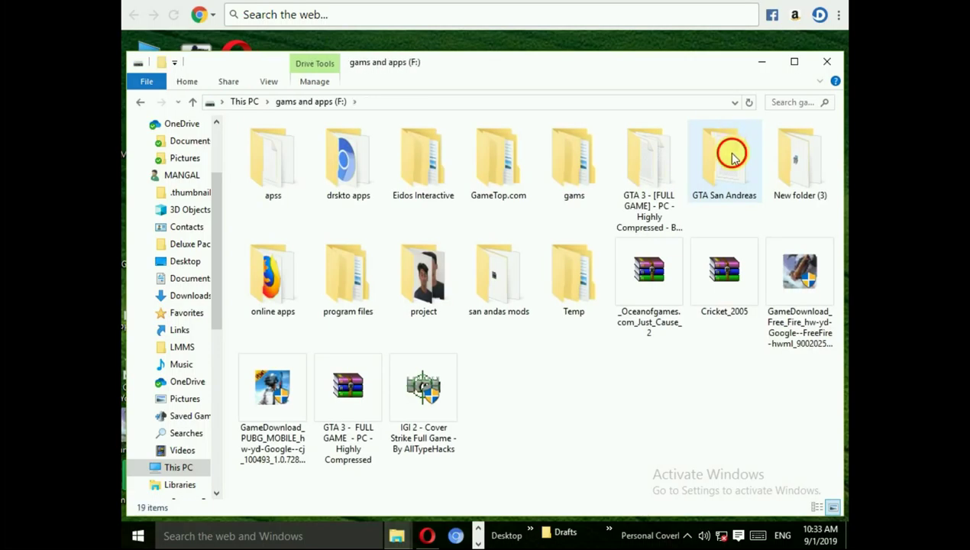
{"action": "double_click", "coordinate": [732, 157]}
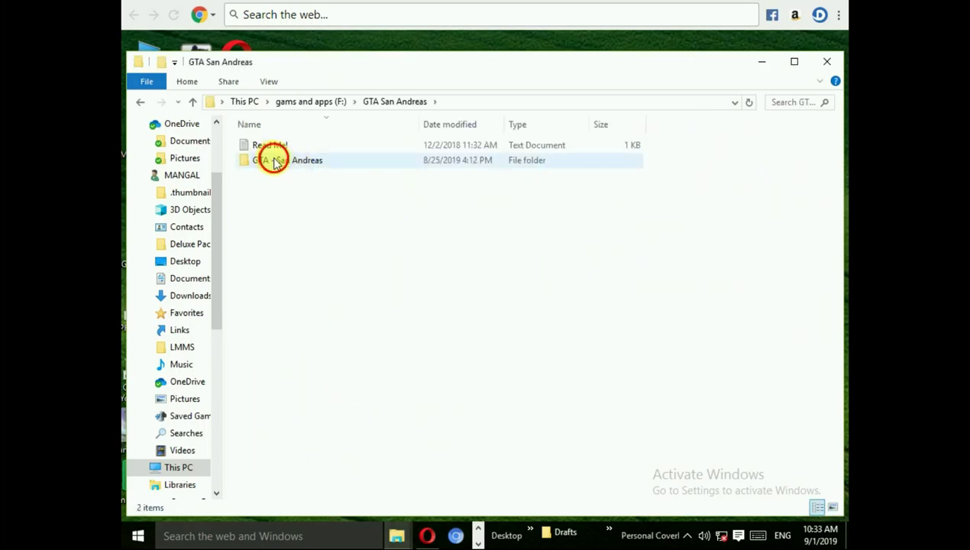
{"action": "double_click", "coordinate": [274, 161]}
{"action": "left_click", "coordinate": [273, 149]}
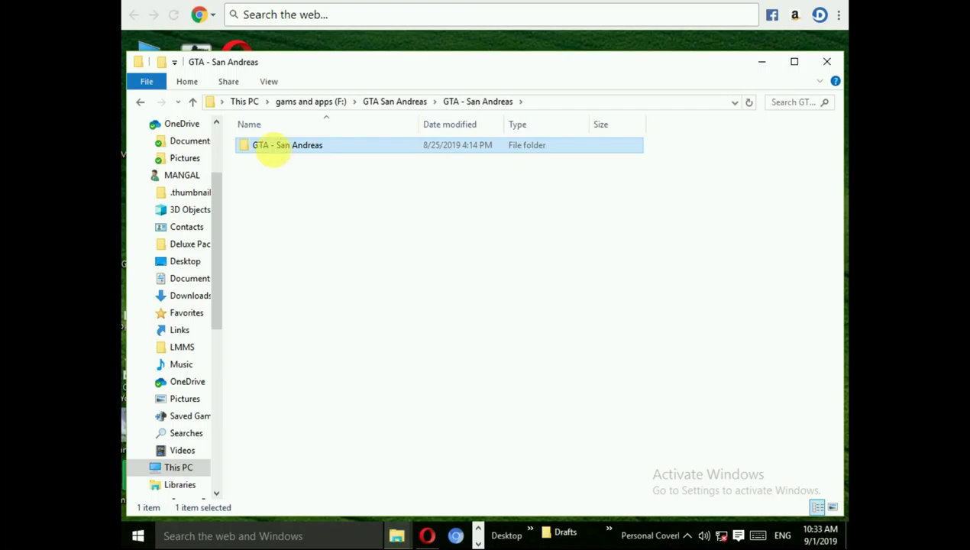
{"action": "double_click", "coordinate": [274, 148]}
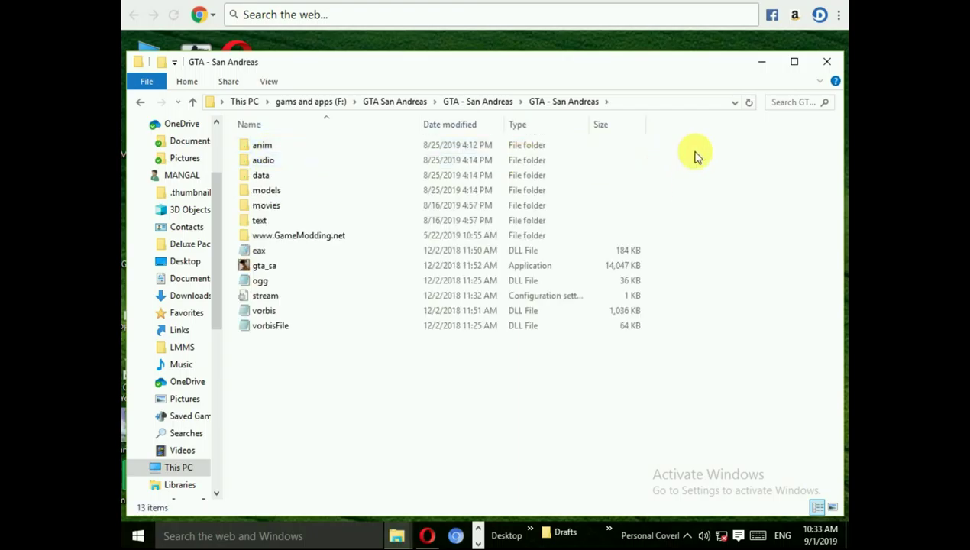
Step: Paste the copied mod files into the game folder, replacing files with the same names, and close the window
{"action": "right_click", "coordinate": [737, 155]}
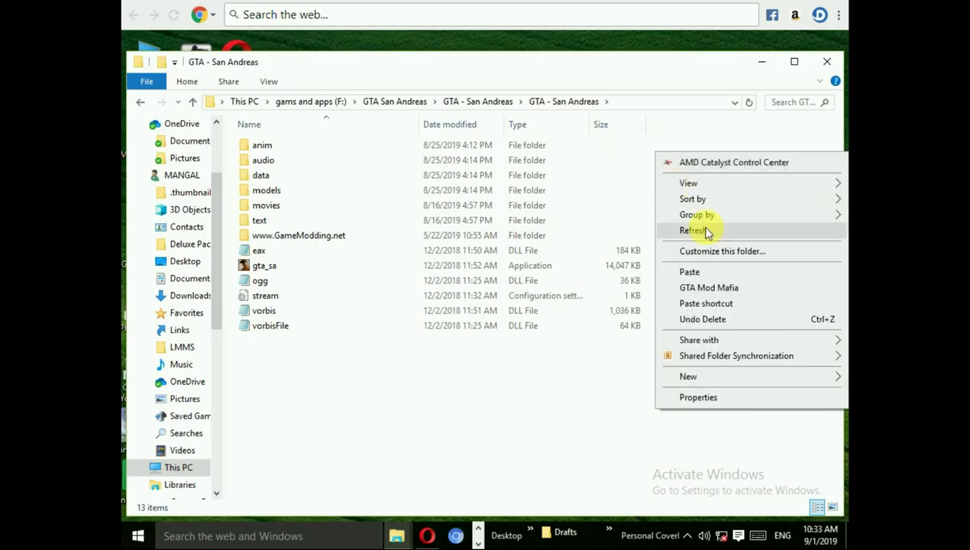
{"action": "left_click", "coordinate": [686, 277]}
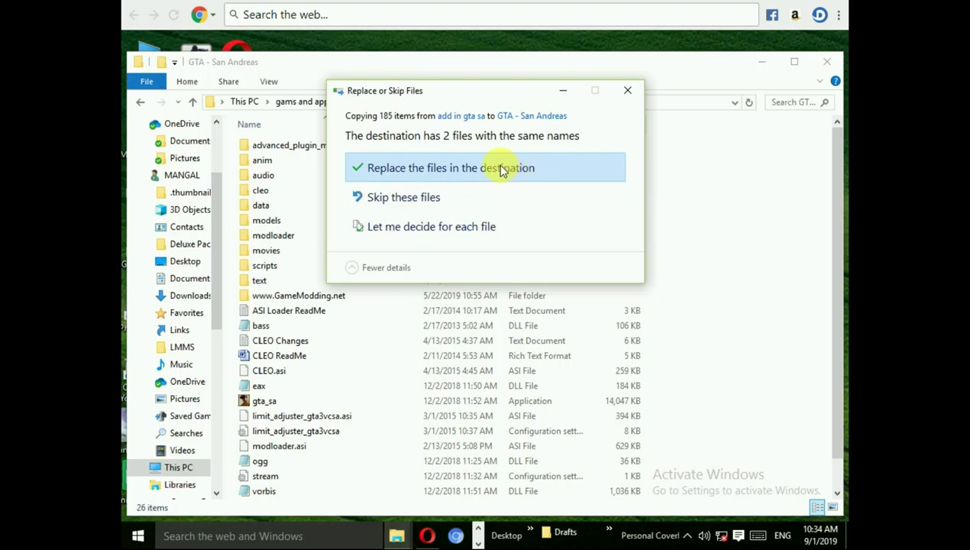
{"action": "left_click", "coordinate": [501, 166]}
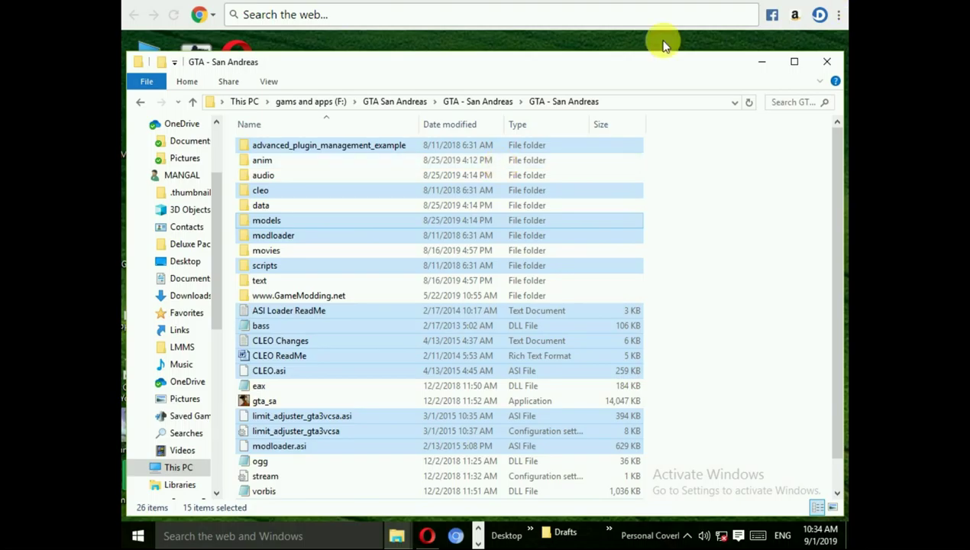
{"action": "left_click", "coordinate": [826, 61]}
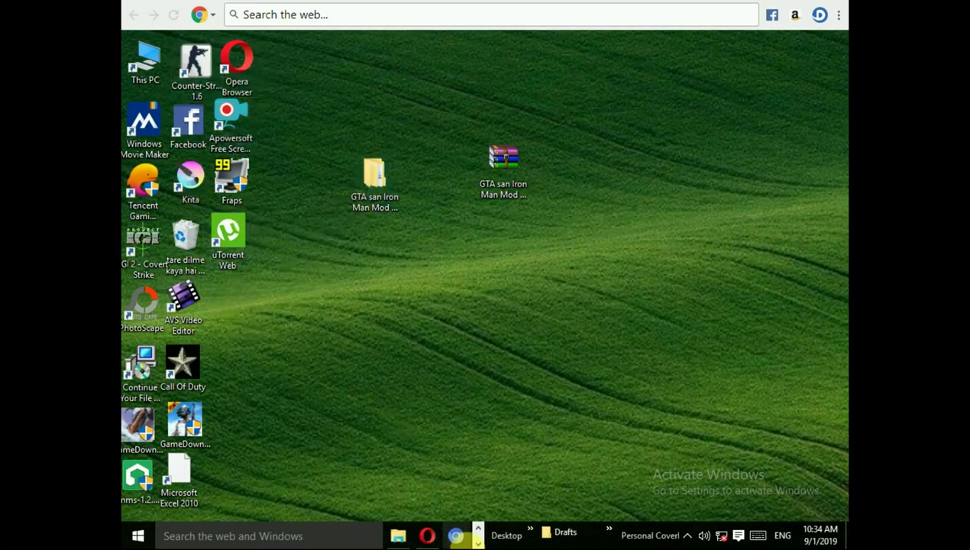
Step: Restore the "add in gta sa" window and go back to the "Iron Man Mod by hindi urdu gaming" folder
{"action": "mouse_move", "coordinate": [397, 538]}
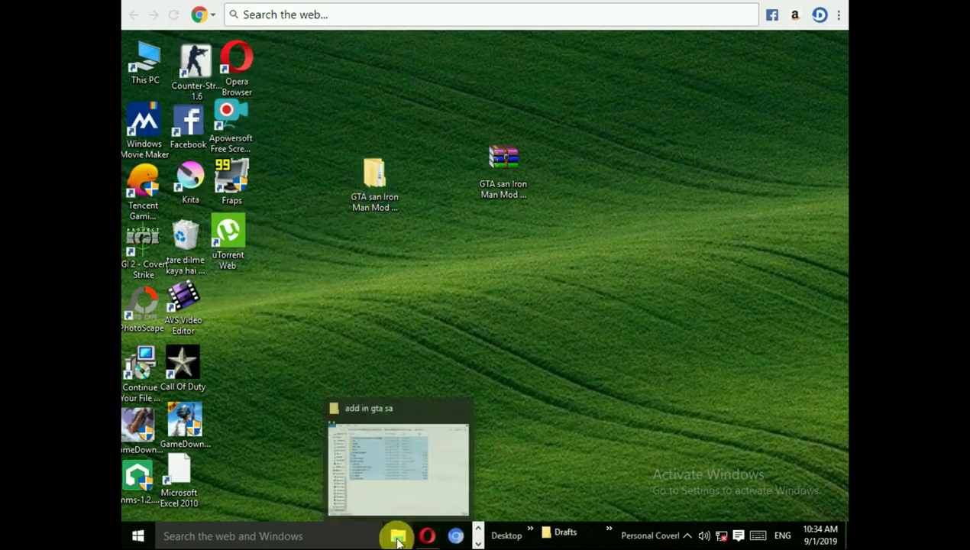
{"action": "mouse_move", "coordinate": [403, 478]}
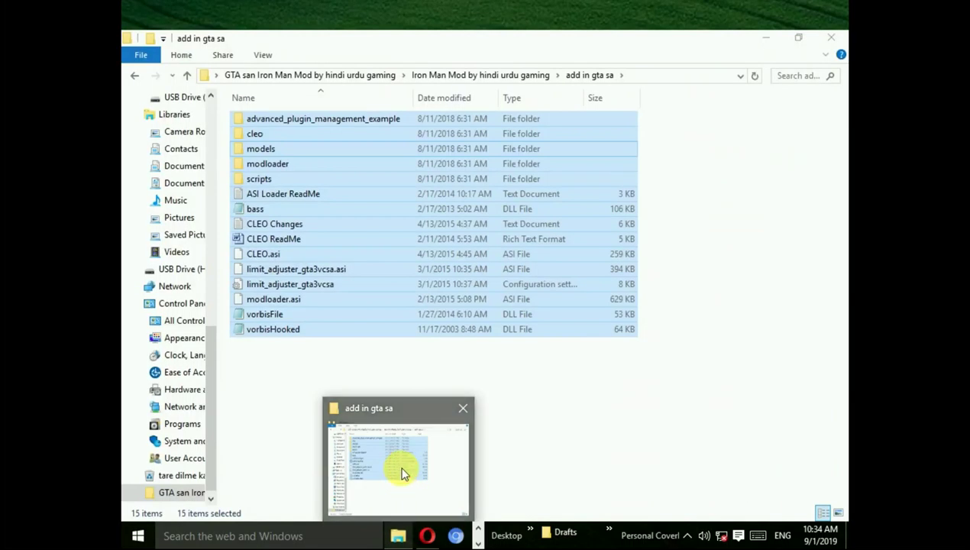
{"action": "left_click", "coordinate": [404, 474]}
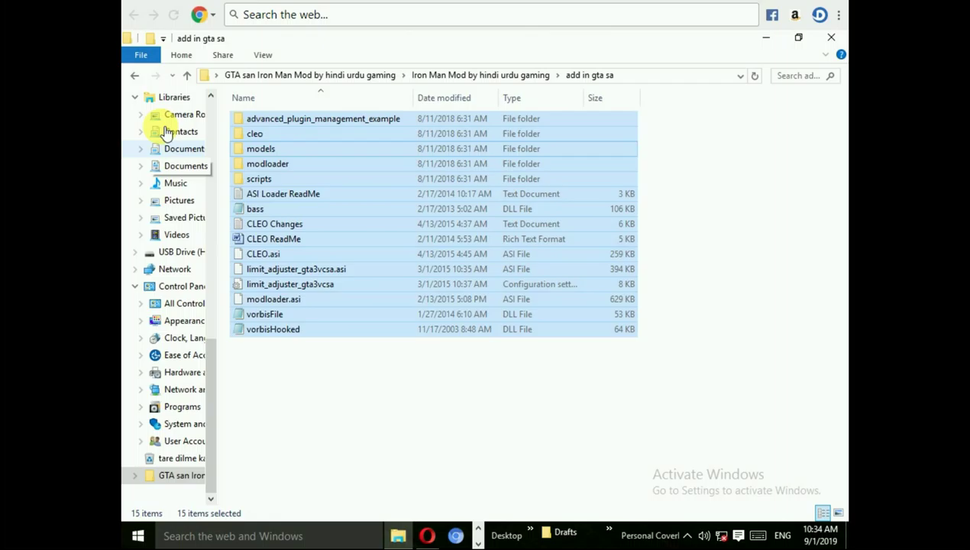
{"action": "left_click", "coordinate": [134, 75]}
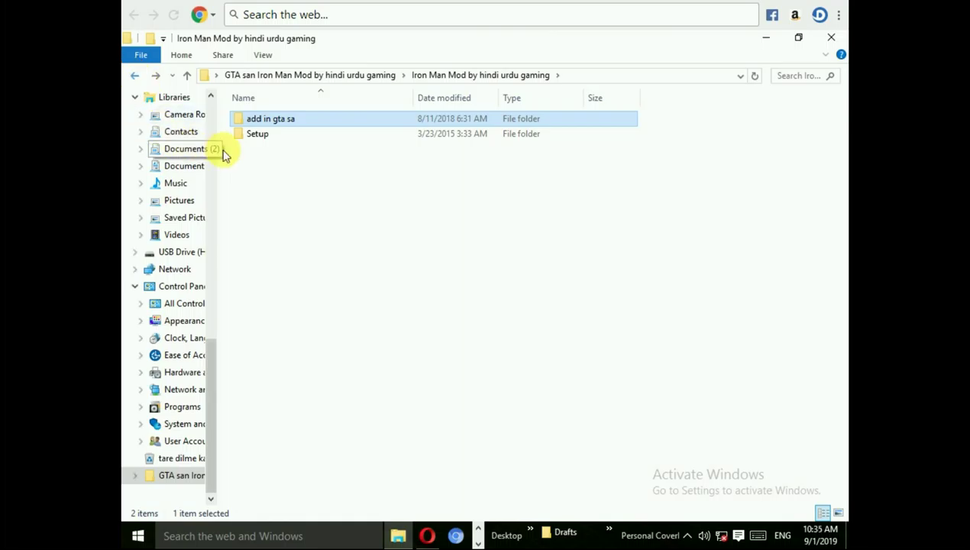
Step: Open the Setup folder and run IronMan Mod Installer
{"action": "left_click", "coordinate": [268, 144]}
{"action": "double_click", "coordinate": [267, 144]}
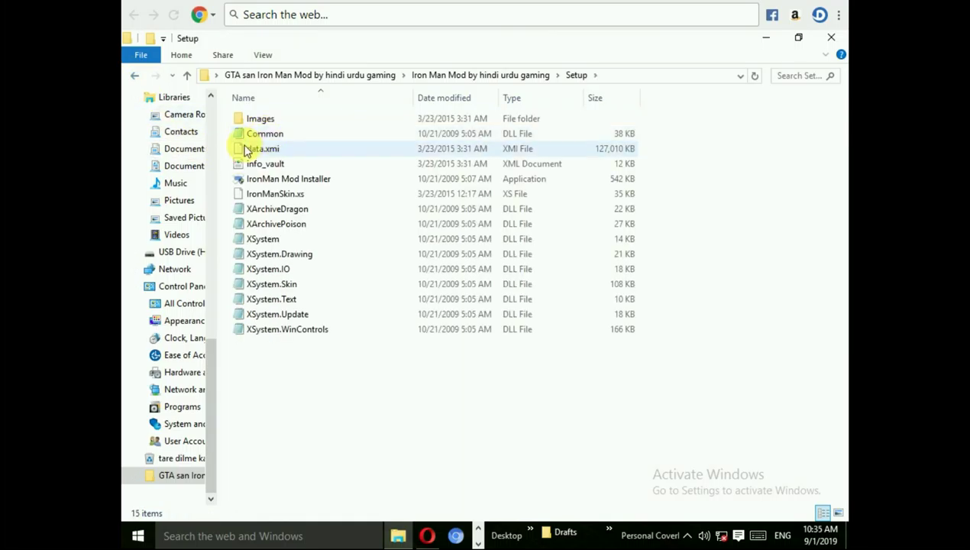
{"action": "left_click", "coordinate": [263, 181]}
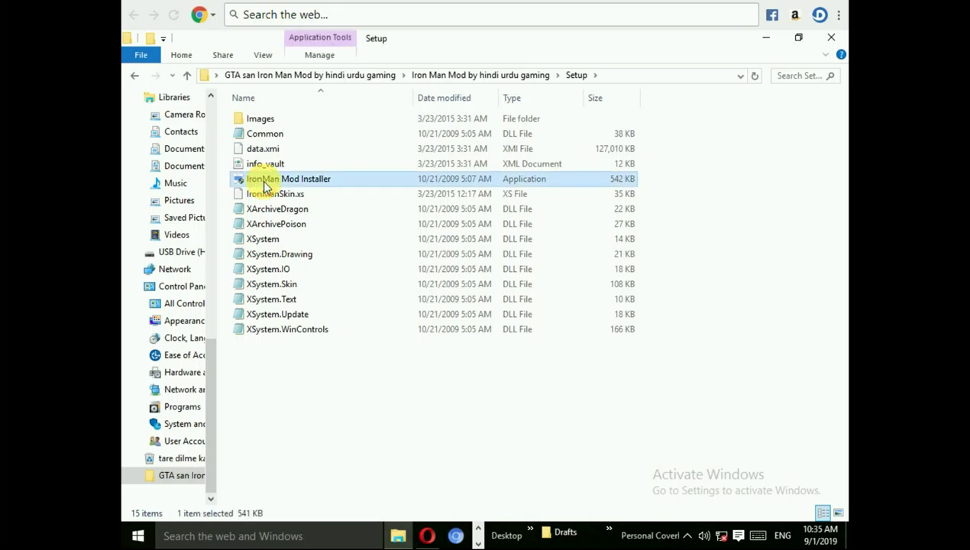
{"action": "double_click", "coordinate": [263, 182]}
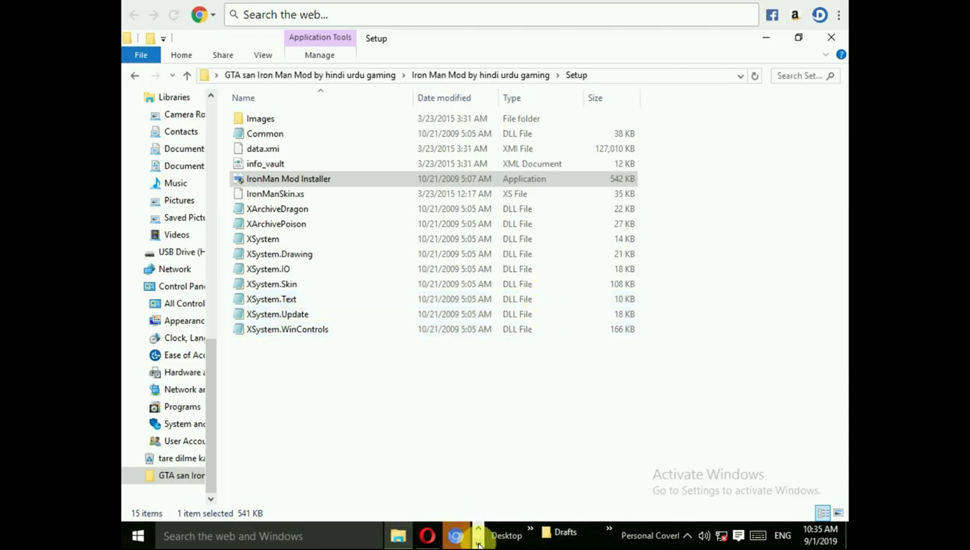
Step: Launch IronMan Mod Installer again and bring its X Mod Installer window to the front
{"action": "left_click", "coordinate": [327, 180]}
{"action": "double_click", "coordinate": [325, 178]}
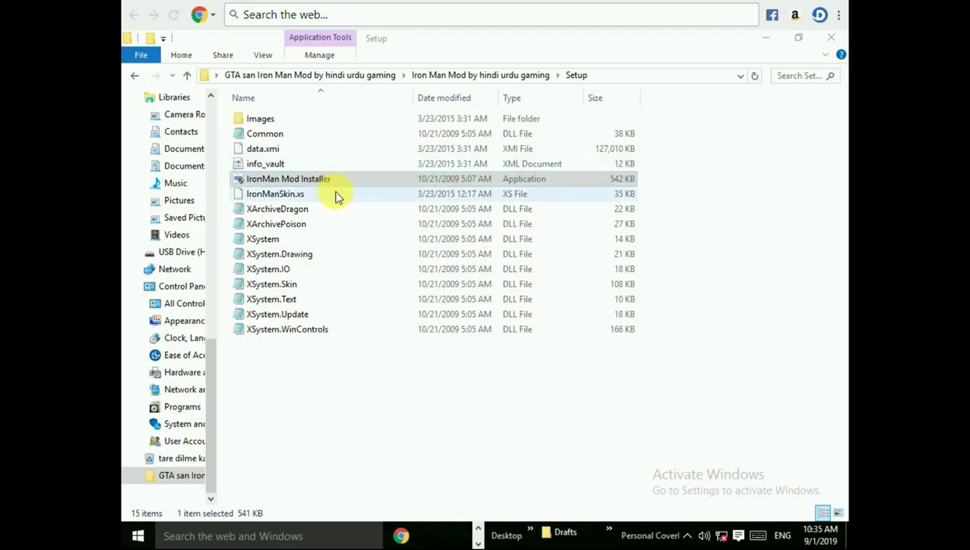
{"action": "left_click", "coordinate": [478, 530]}
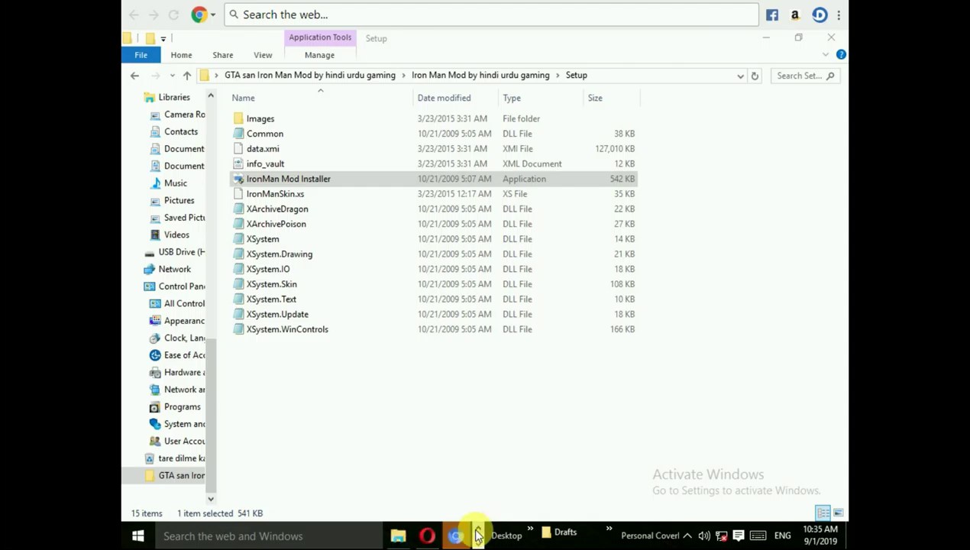
{"action": "left_click", "coordinate": [310, 181]}
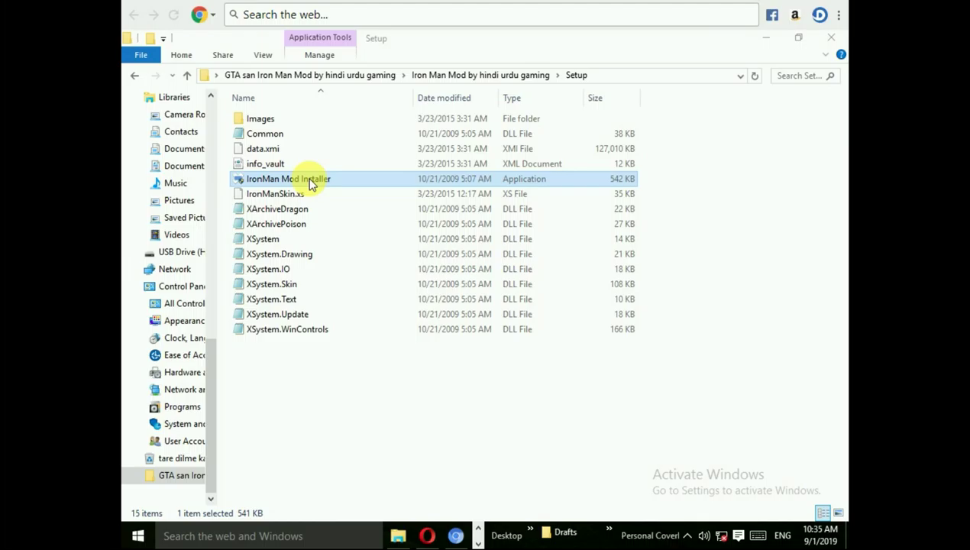
{"action": "double_click", "coordinate": [310, 182]}
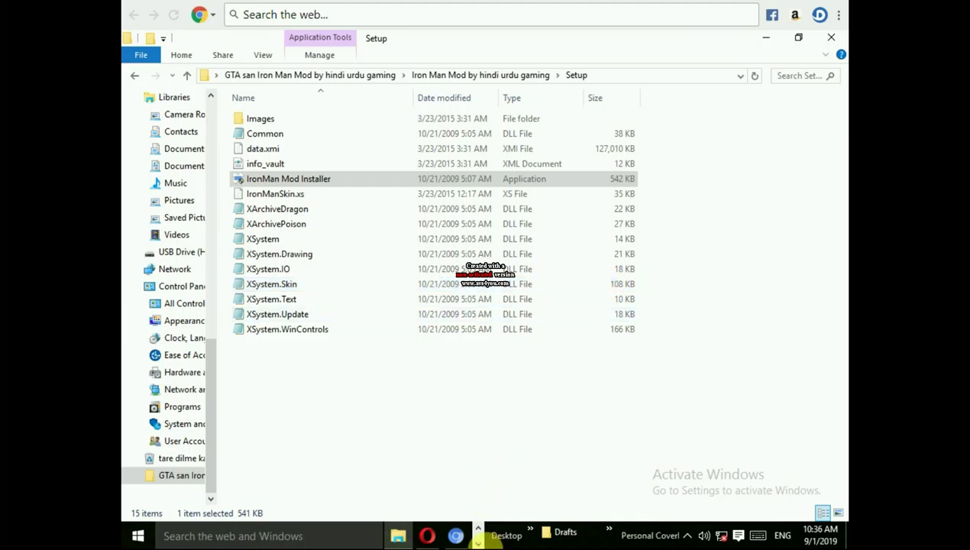
{"action": "left_click", "coordinate": [478, 530]}
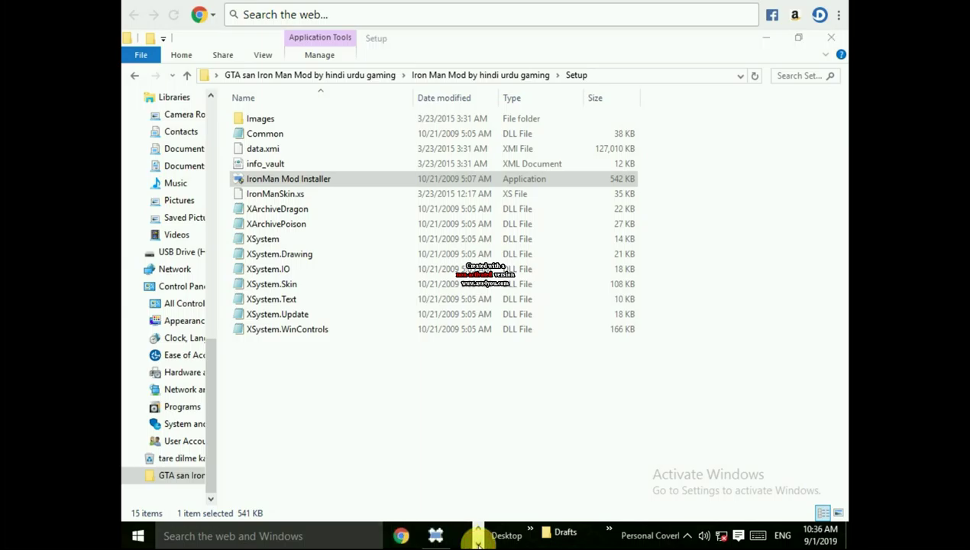
{"action": "left_click", "coordinate": [435, 533]}
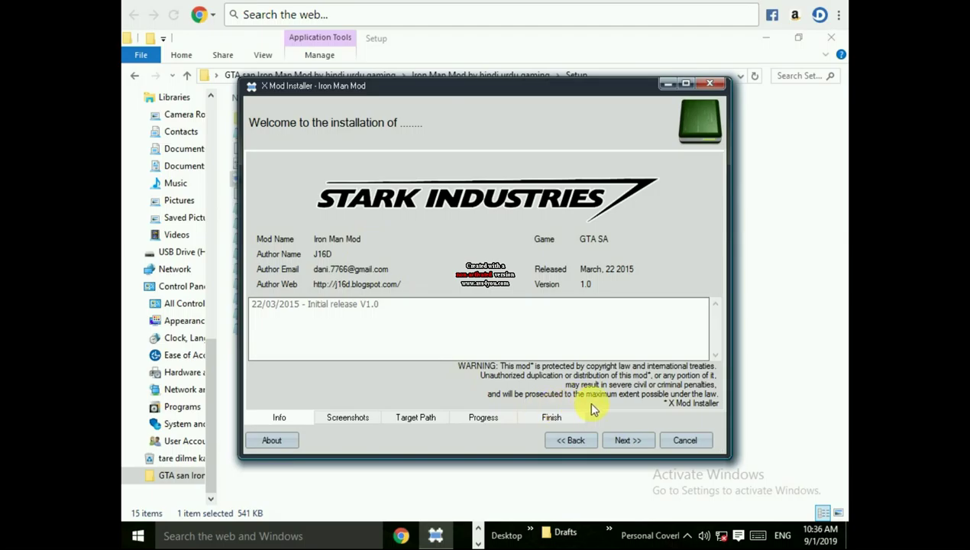
Step: Look through the Iron Man Mod screenshots in the installer and proceed to the Target Path page
{"action": "left_click", "coordinate": [628, 438]}
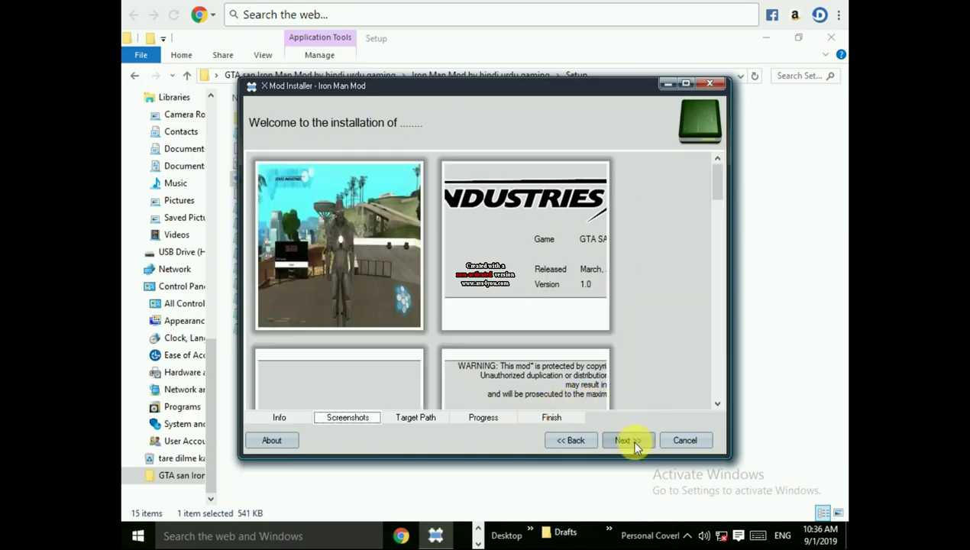
{"action": "scroll", "coordinate": [537, 304], "scroll_direction": "down", "scroll_amount": 5}
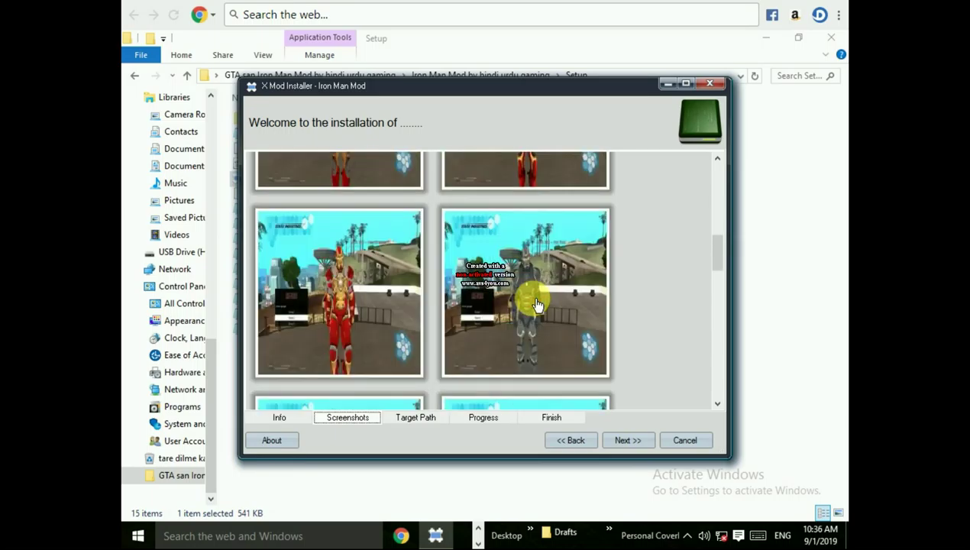
{"action": "scroll", "coordinate": [537, 304], "scroll_direction": "down", "scroll_amount": 8}
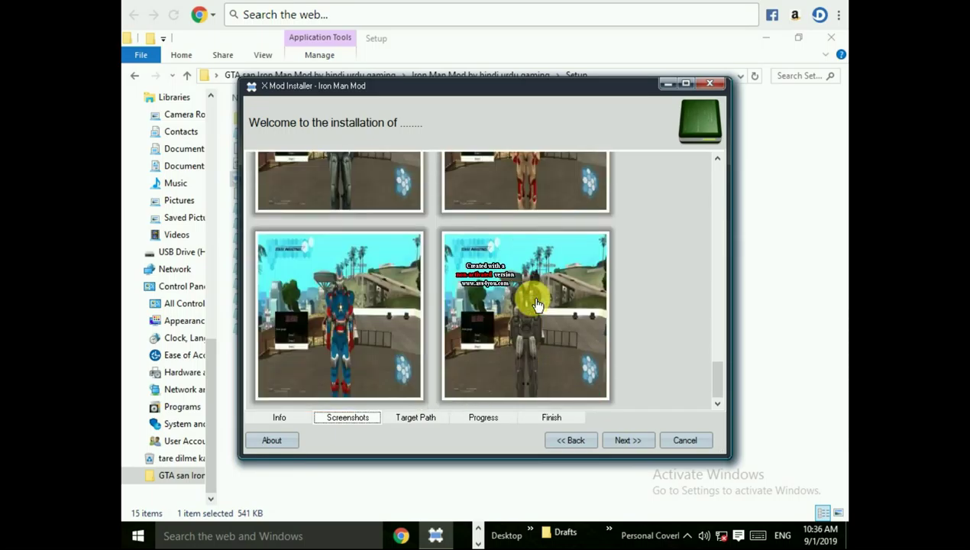
{"action": "left_click", "coordinate": [624, 441]}
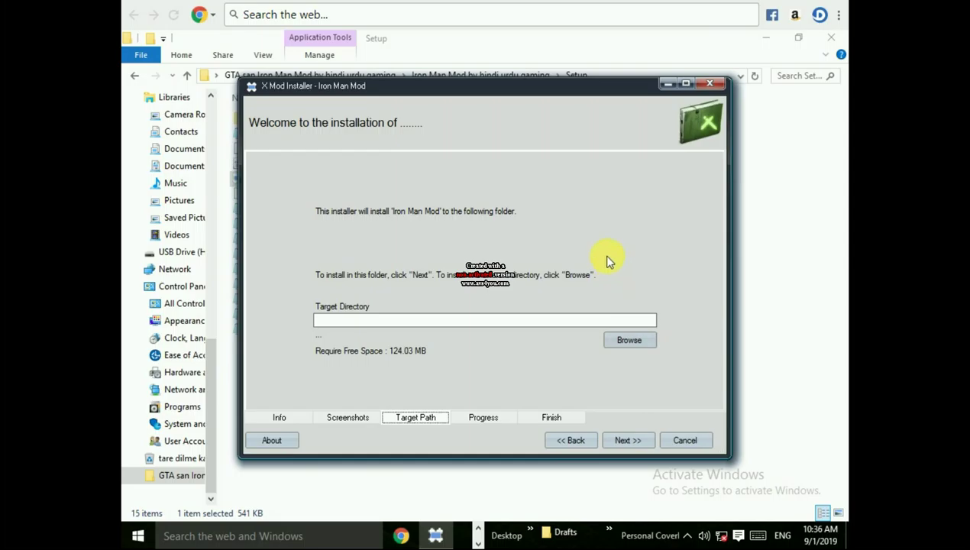
Step: Browse for the installer's target directory and expand the gams and apps (F:) drive under This PC
{"action": "left_click", "coordinate": [633, 343]}
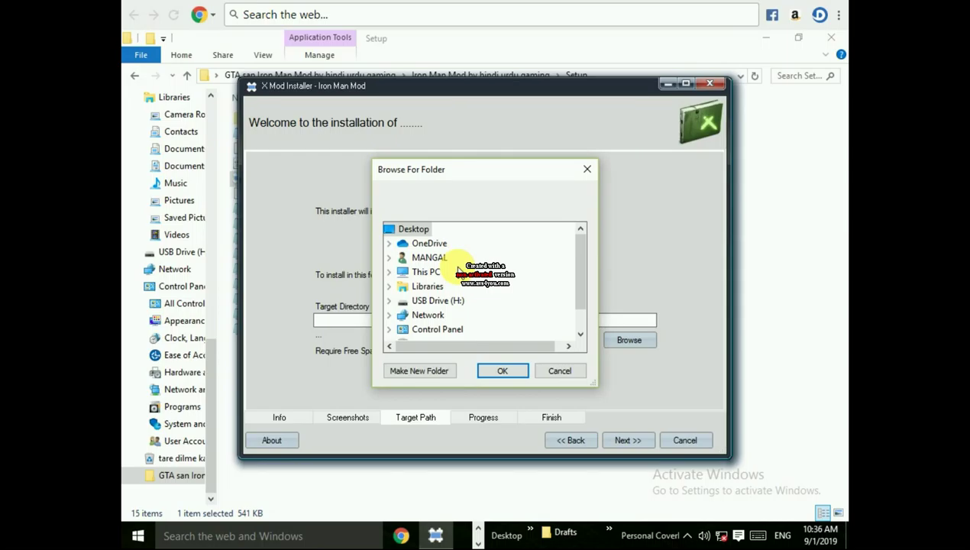
{"action": "scroll", "coordinate": [458, 269], "scroll_direction": "down", "scroll_amount": 1}
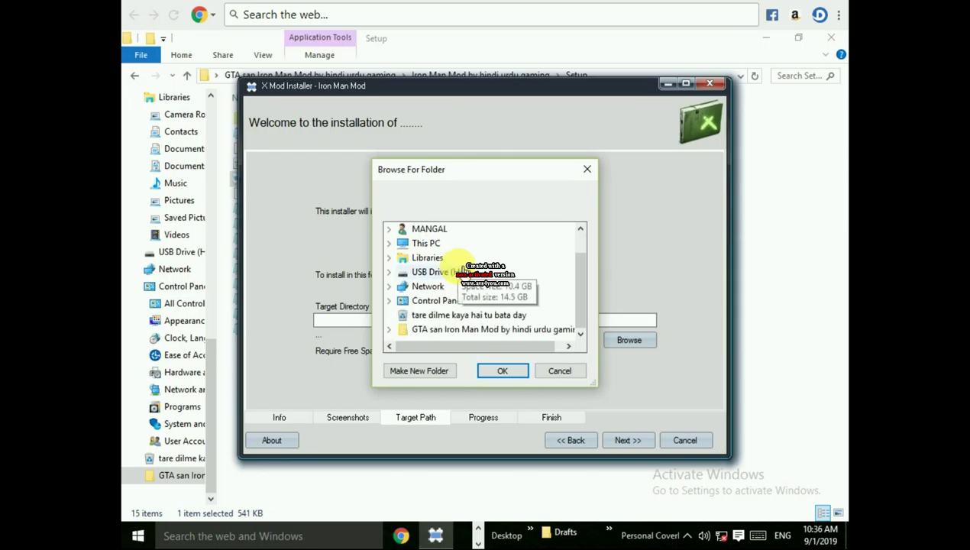
{"action": "left_click", "coordinate": [389, 245]}
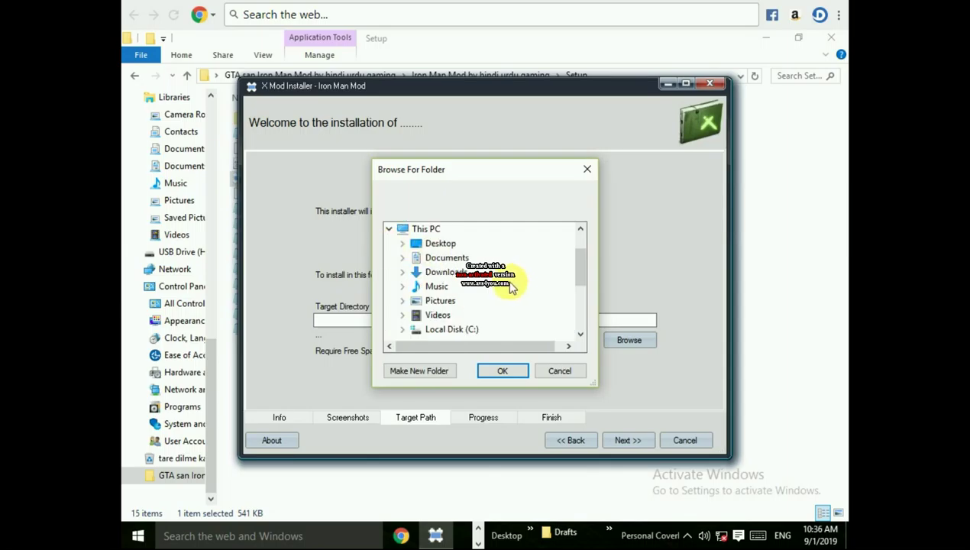
{"action": "scroll", "coordinate": [509, 283], "scroll_direction": "down", "scroll_amount": 3}
{"action": "scroll", "coordinate": [512, 282], "scroll_direction": "up", "scroll_amount": 2}
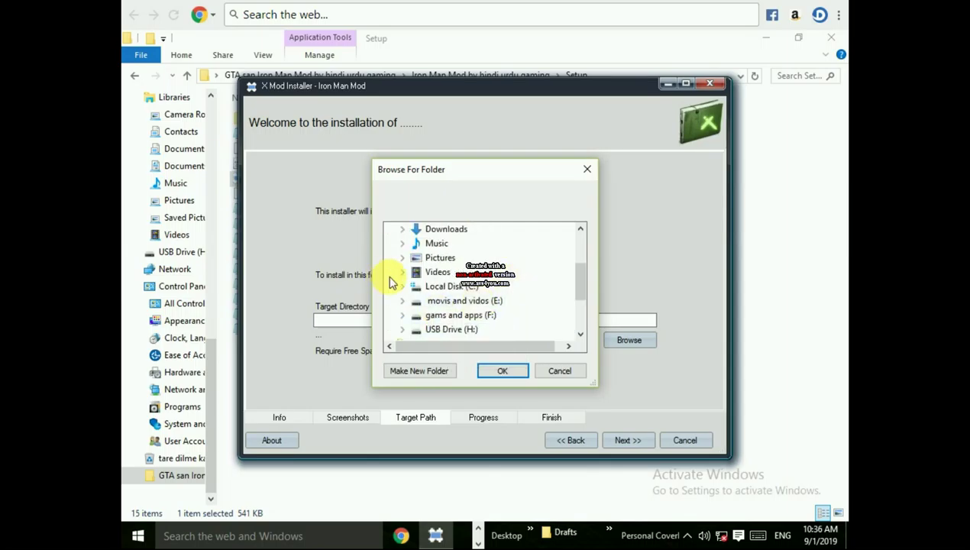
{"action": "scroll", "coordinate": [416, 290], "scroll_direction": "down", "scroll_amount": 1}
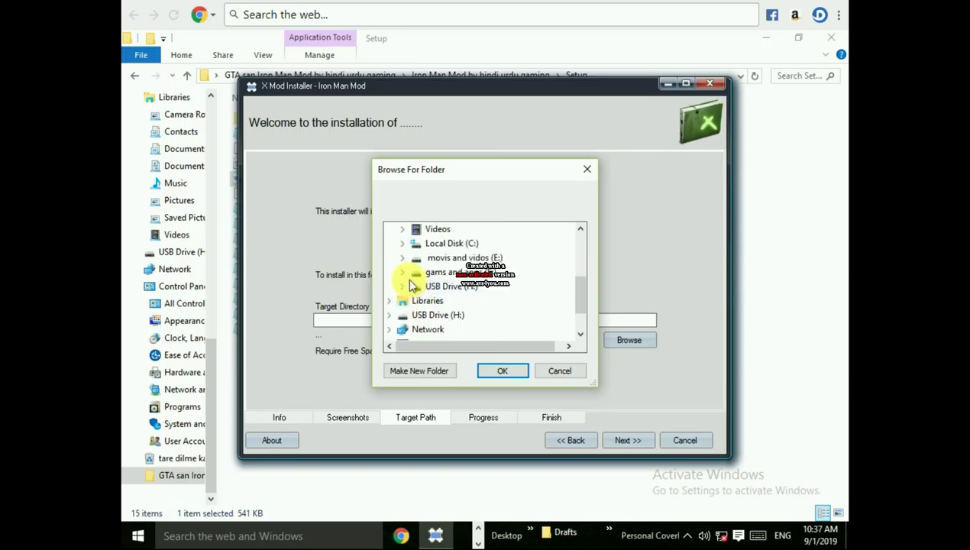
{"action": "left_click", "coordinate": [402, 273]}
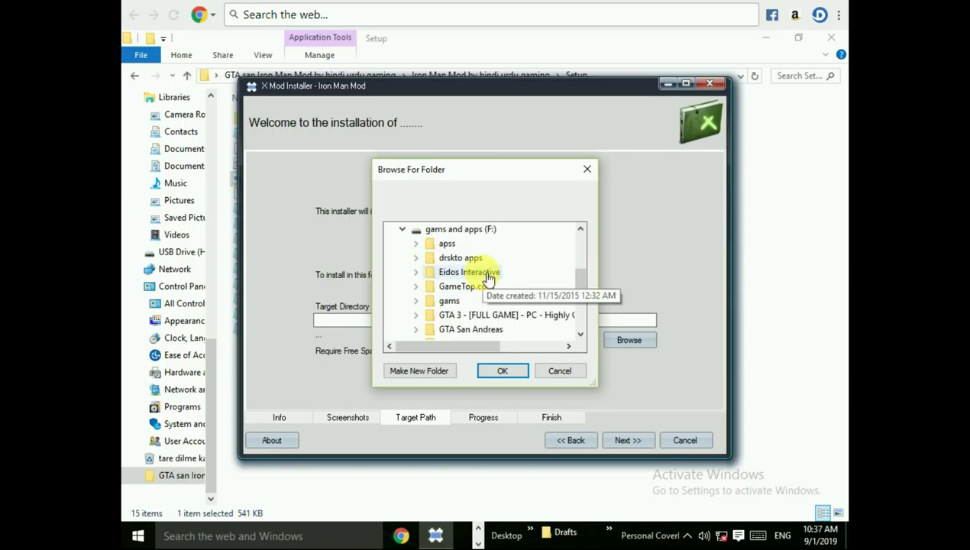
Step: Choose the outer GTA San Andreas folder on the F: drive as the installation target
{"action": "scroll", "coordinate": [479, 303], "scroll_direction": "down", "scroll_amount": 1}
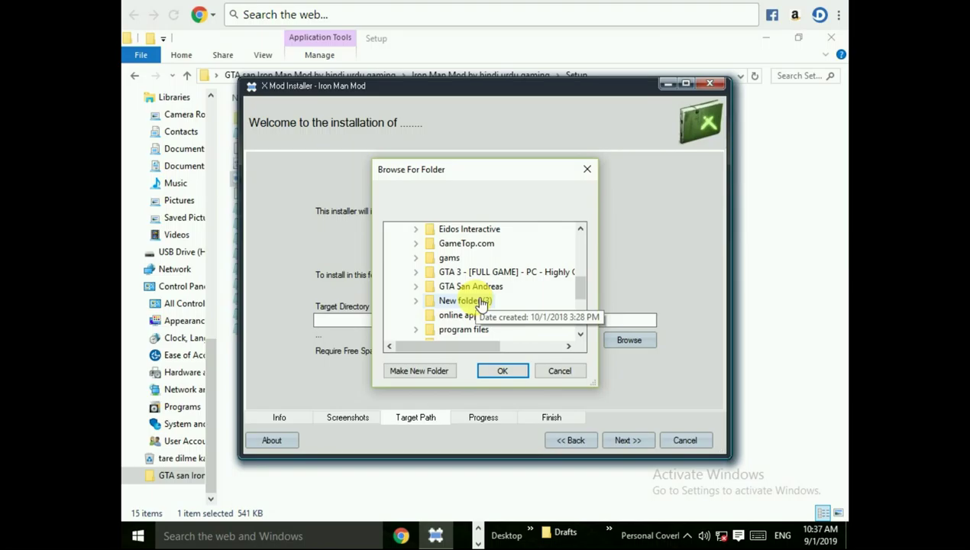
{"action": "scroll", "coordinate": [481, 303], "scroll_direction": "down", "scroll_amount": 3}
{"action": "scroll", "coordinate": [481, 303], "scroll_direction": "up", "scroll_amount": 1}
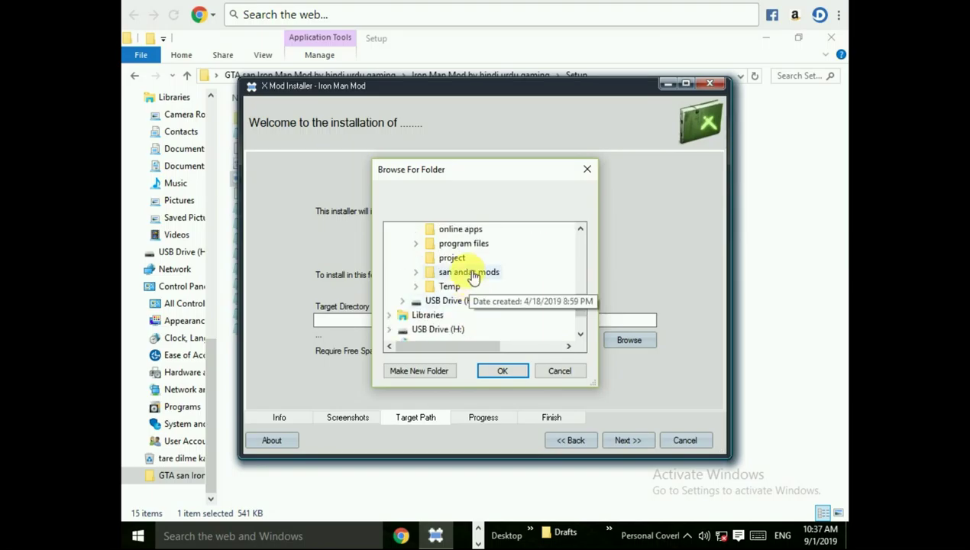
{"action": "scroll", "coordinate": [474, 260], "scroll_direction": "up", "scroll_amount": 1}
{"action": "left_click", "coordinate": [470, 243]}
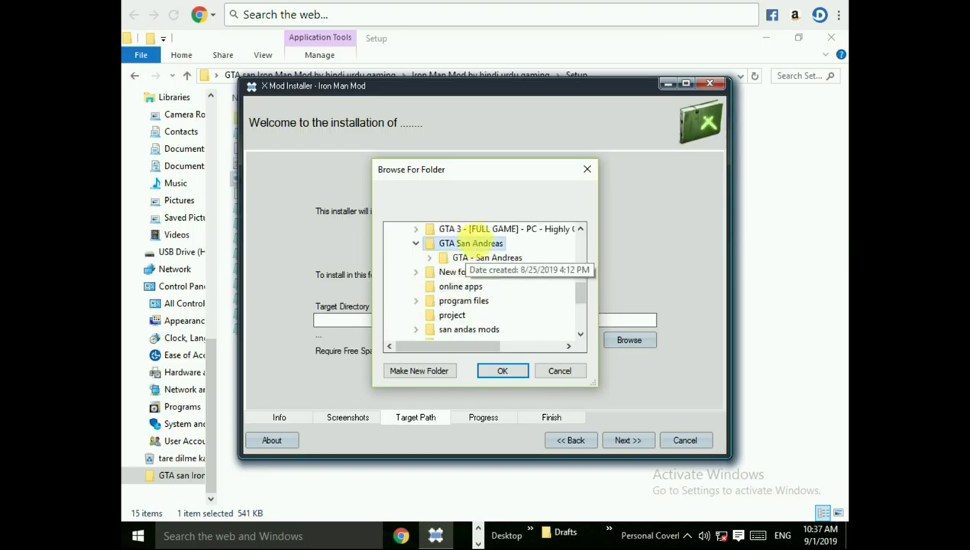
{"action": "scroll", "coordinate": [474, 250], "scroll_direction": "up", "scroll_amount": 2}
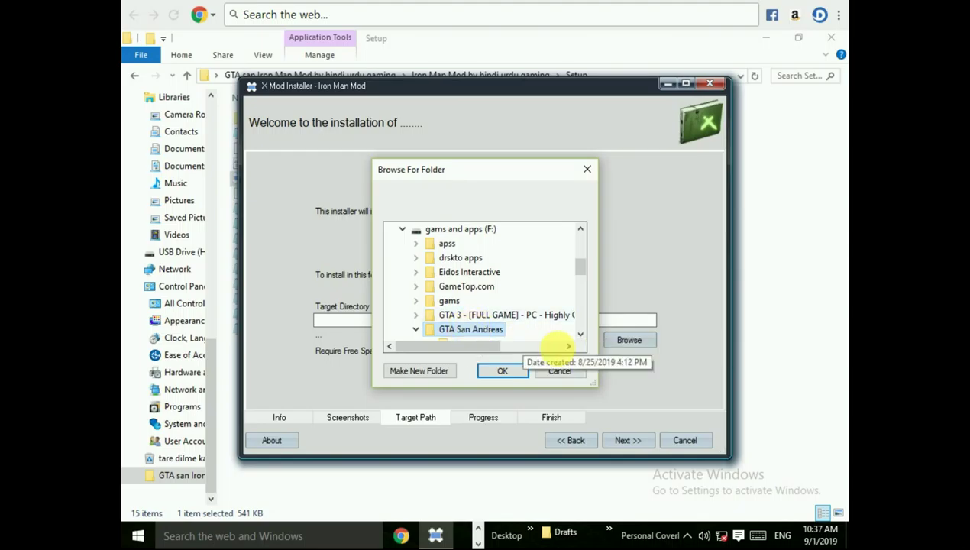
{"action": "left_click", "coordinate": [513, 378]}
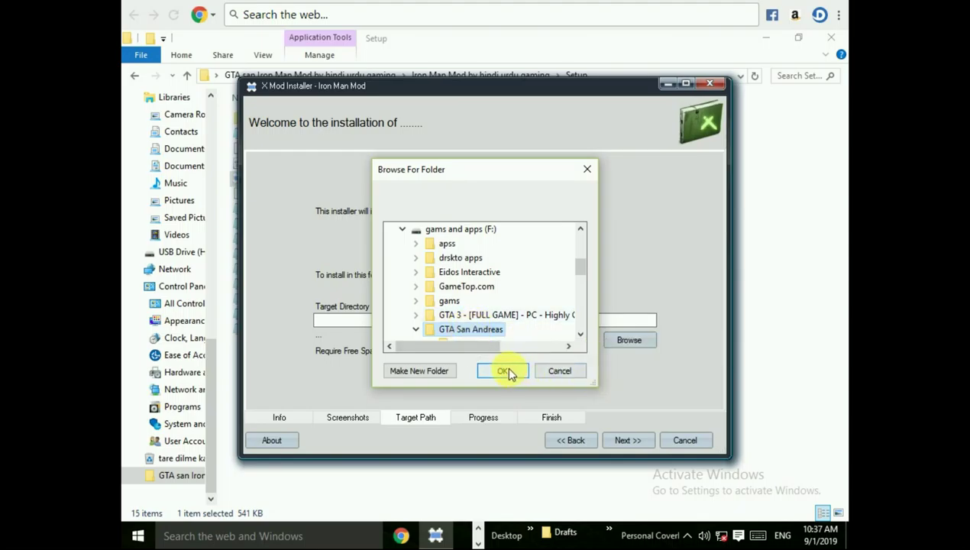
{"action": "left_click", "coordinate": [507, 369]}
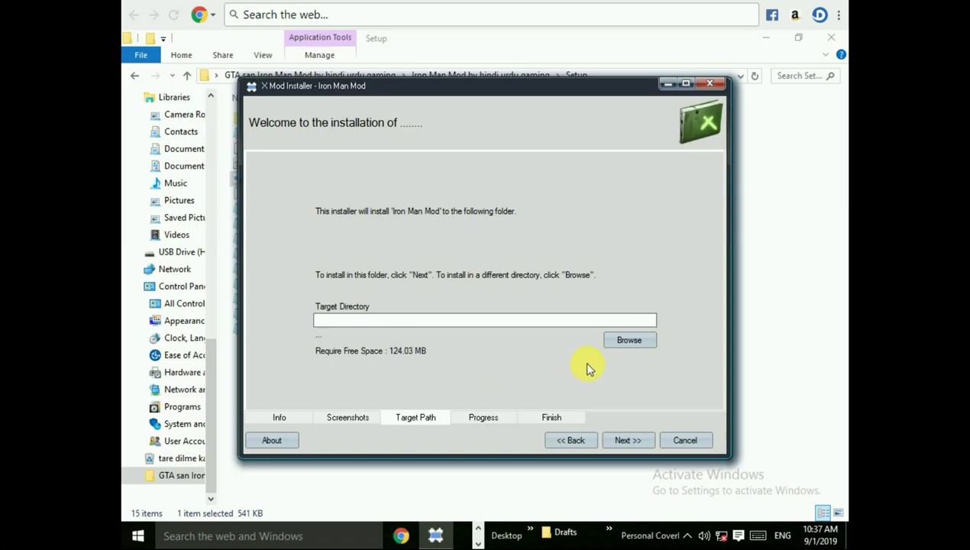
Step: Try to install the Iron Man Mod into the chosen folder, accepting the CLEO 4.3 notice and retrying the installation twice
{"action": "left_click", "coordinate": [628, 441]}
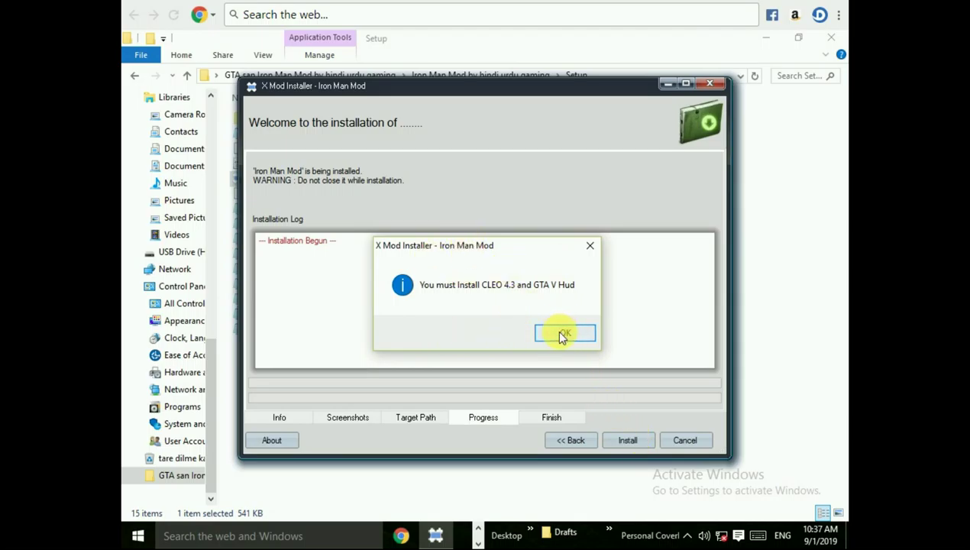
{"action": "left_click", "coordinate": [561, 331]}
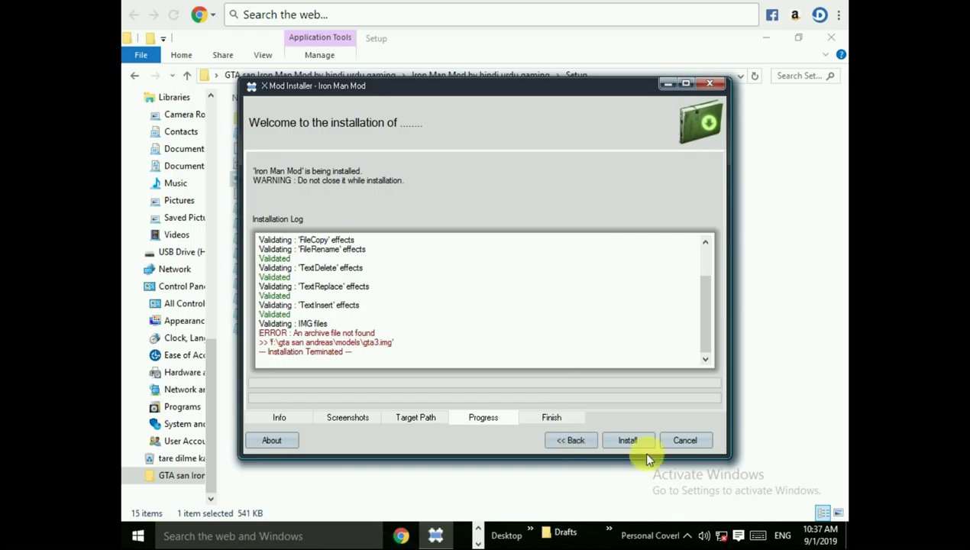
{"action": "left_click", "coordinate": [631, 440]}
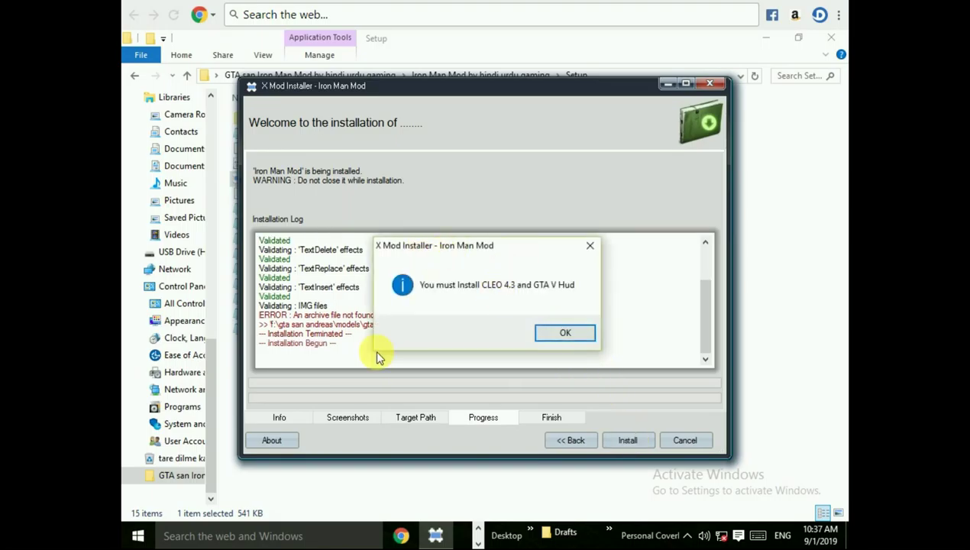
{"action": "left_click", "coordinate": [556, 340]}
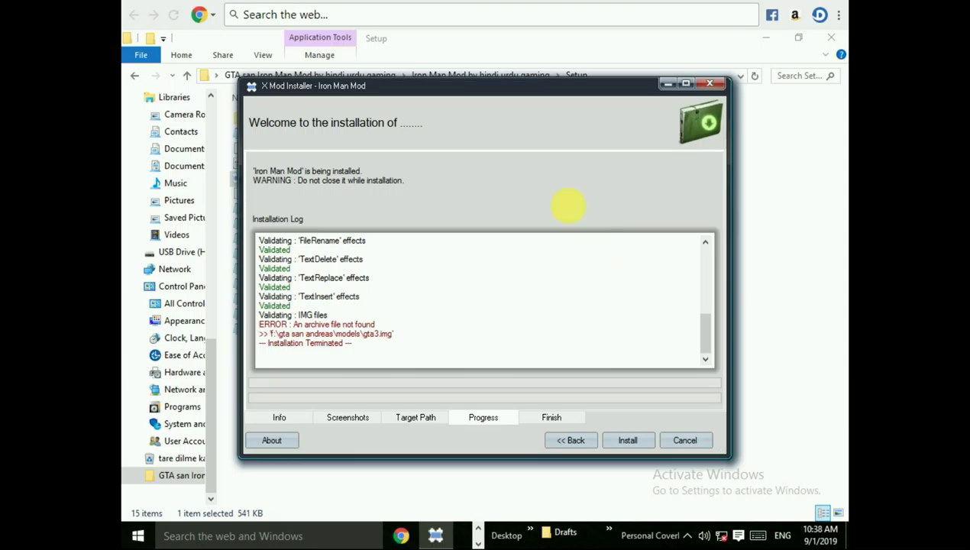
{"action": "left_click", "coordinate": [628, 441]}
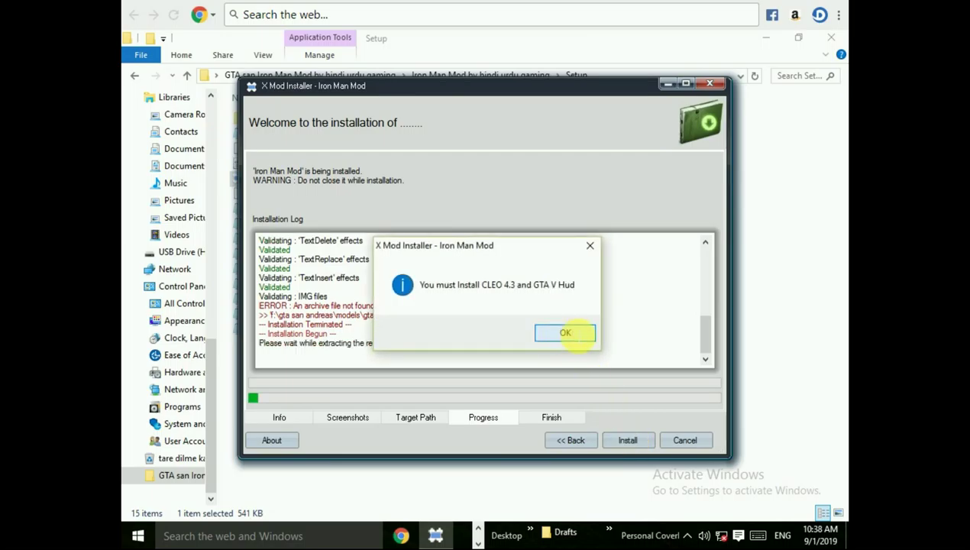
{"action": "left_click", "coordinate": [569, 334]}
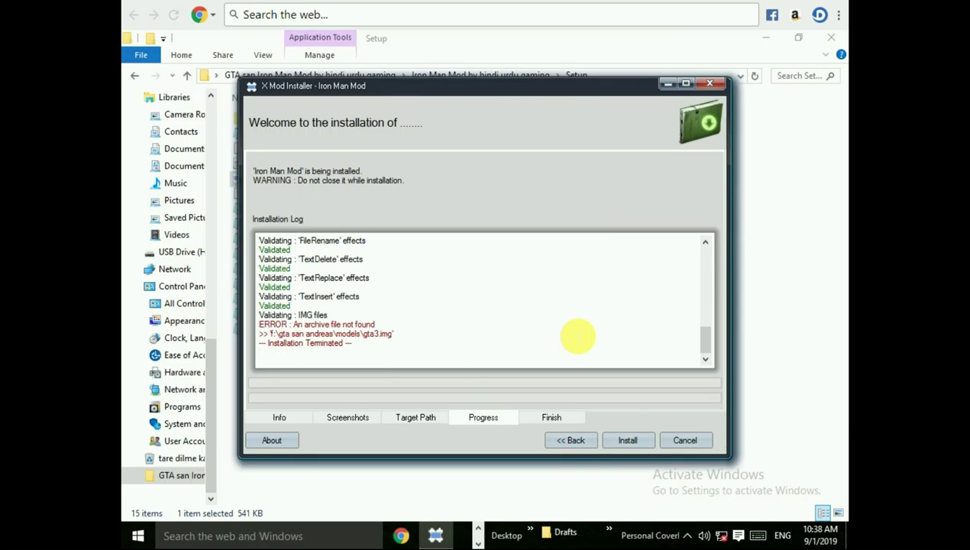
Step: Close the mod installer and clear the remaining windows to open This PC from the desktop
{"action": "left_click", "coordinate": [710, 84]}
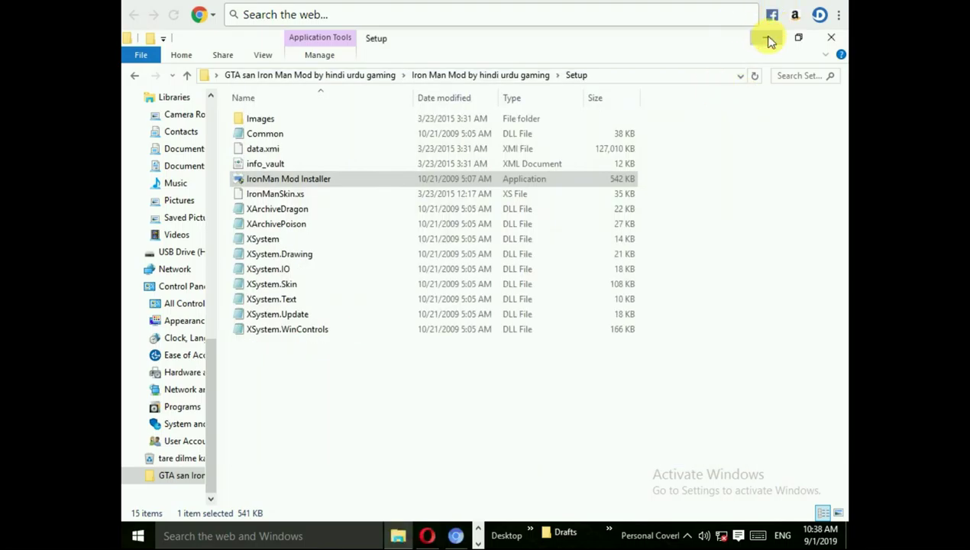
{"action": "left_click", "coordinate": [766, 39]}
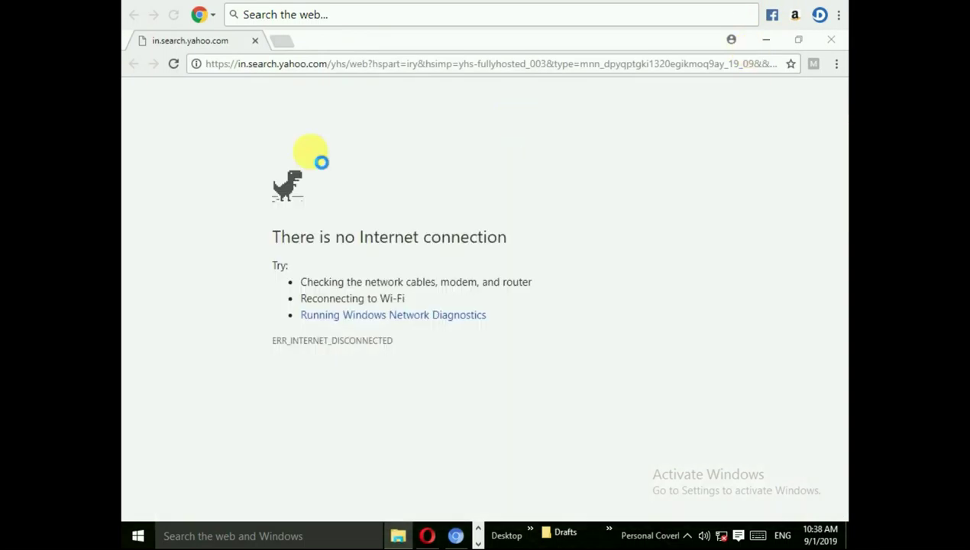
{"action": "left_click", "coordinate": [259, 41]}
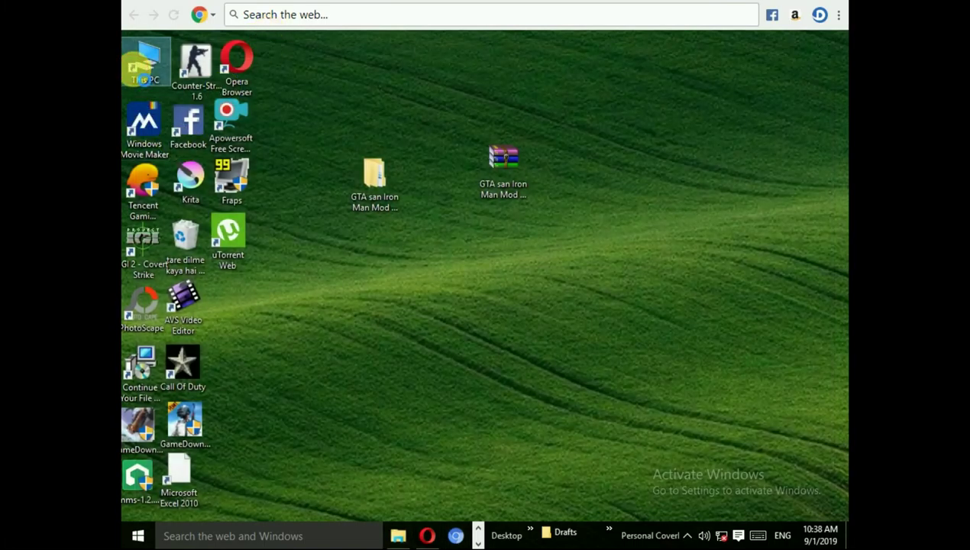
{"action": "left_click", "coordinate": [136, 72]}
{"action": "double_click", "coordinate": [139, 71]}
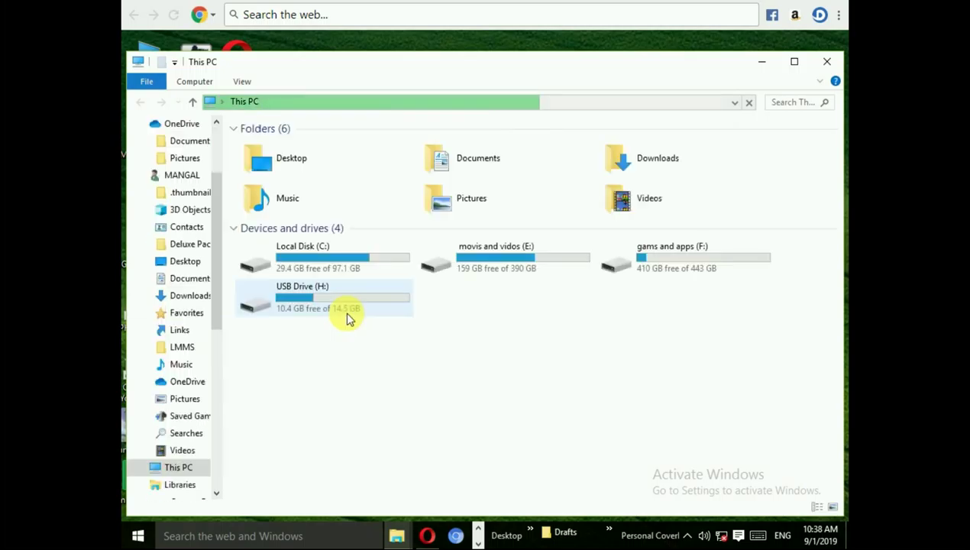
Step: Open the game recoder folder inside the Movies folder of Fraps on Local Disk (C:)
{"action": "left_click", "coordinate": [314, 313]}
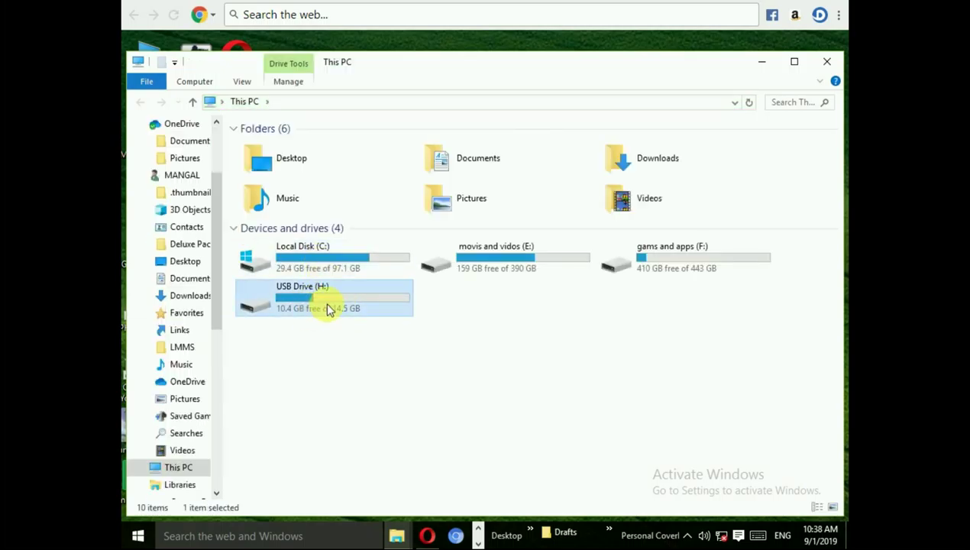
{"action": "left_click", "coordinate": [376, 266]}
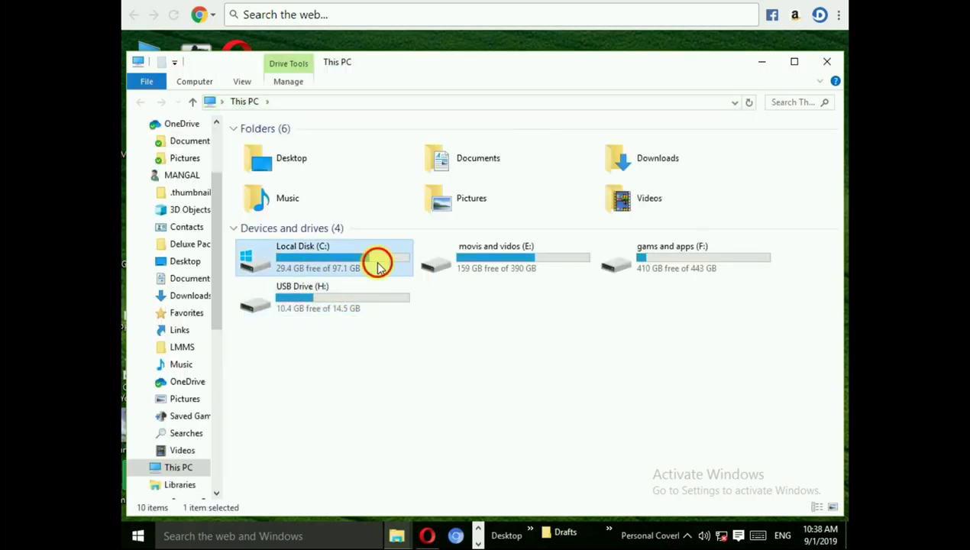
{"action": "double_click", "coordinate": [378, 266]}
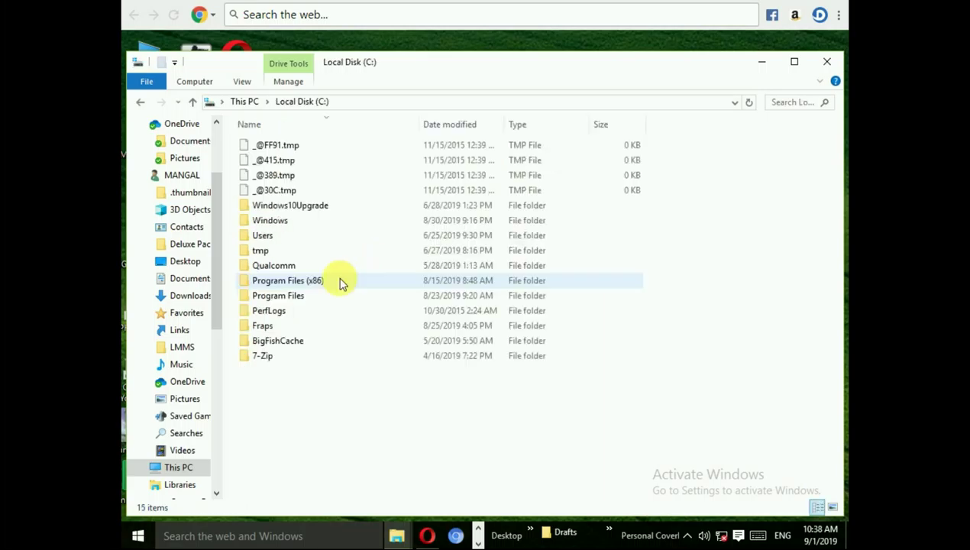
{"action": "double_click", "coordinate": [259, 326]}
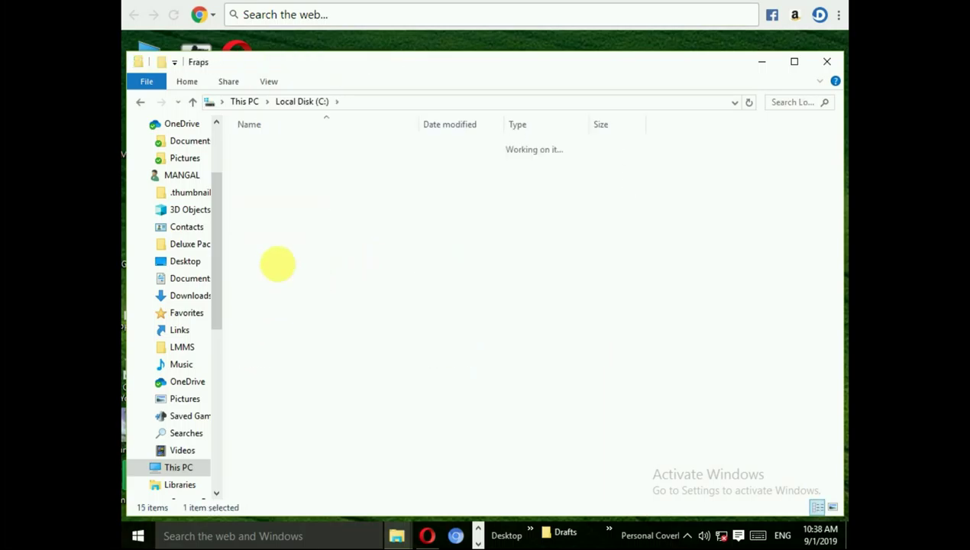
{"action": "double_click", "coordinate": [282, 177]}
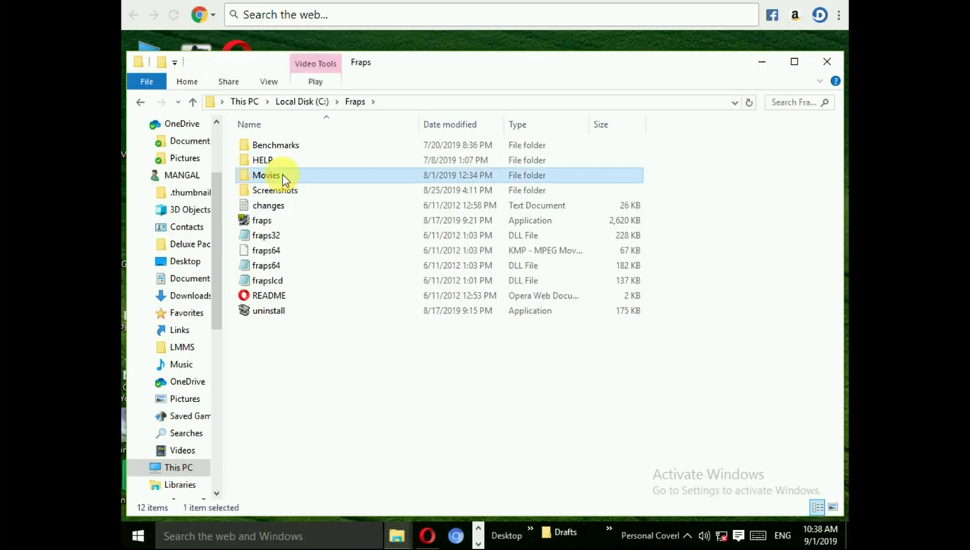
{"action": "left_click", "coordinate": [279, 179]}
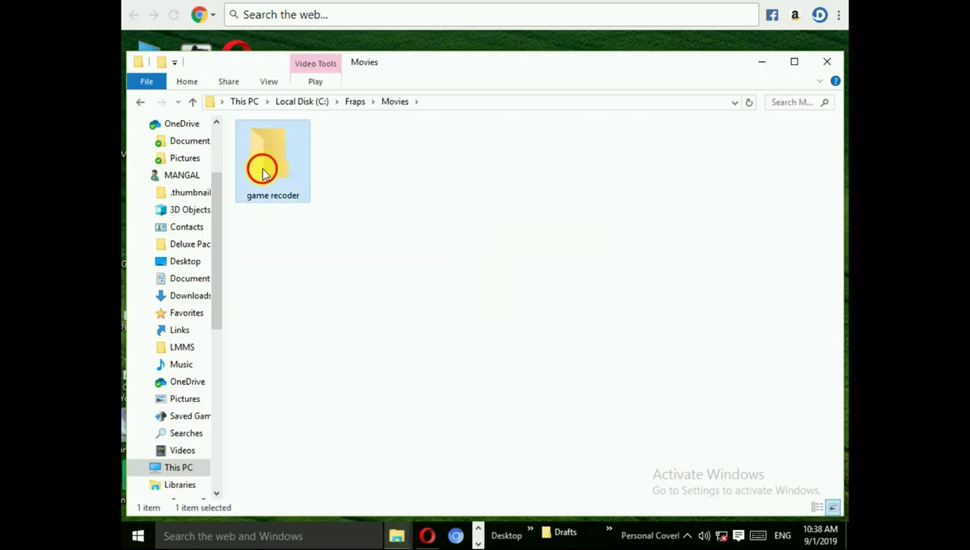
{"action": "double_click", "coordinate": [269, 174]}
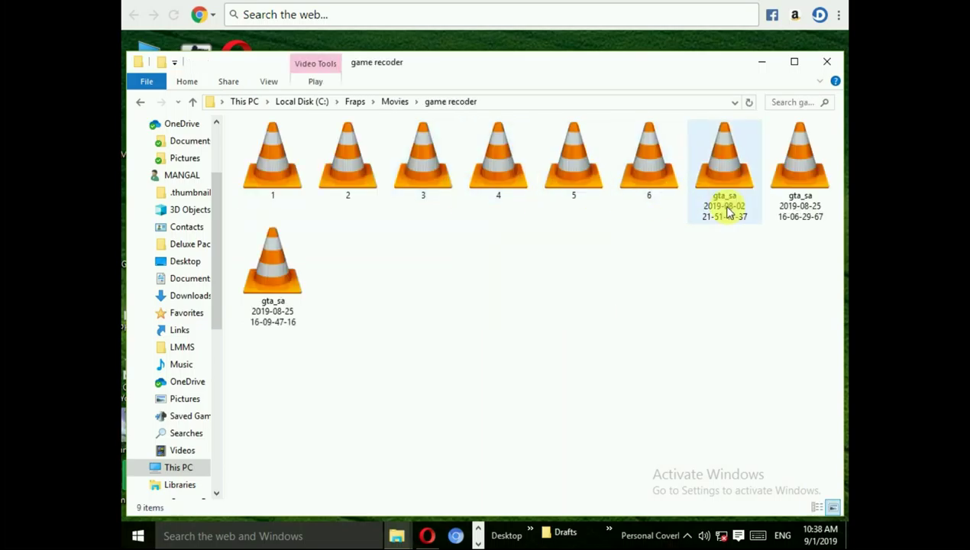
{"action": "left_click", "coordinate": [794, 205]}
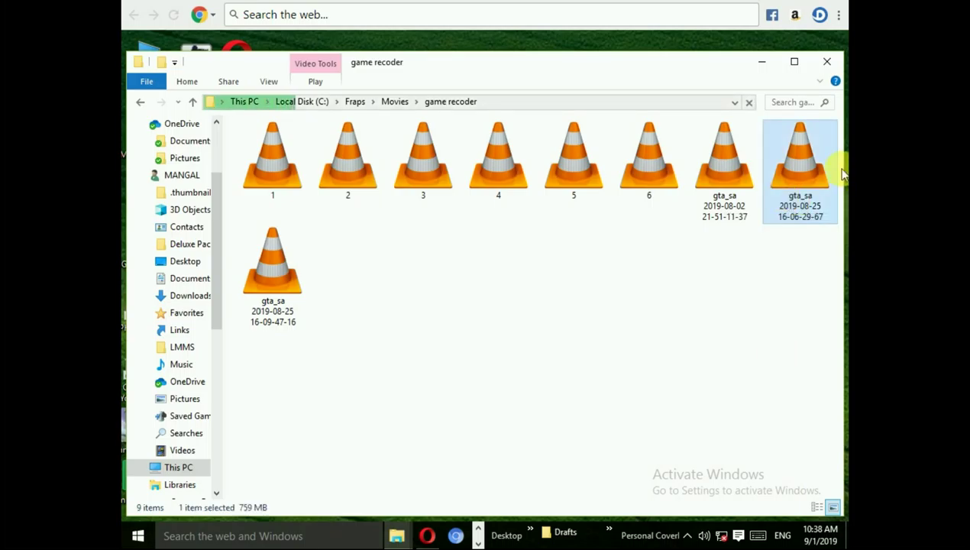
{"action": "mouse_move", "coordinate": [785, 185]}
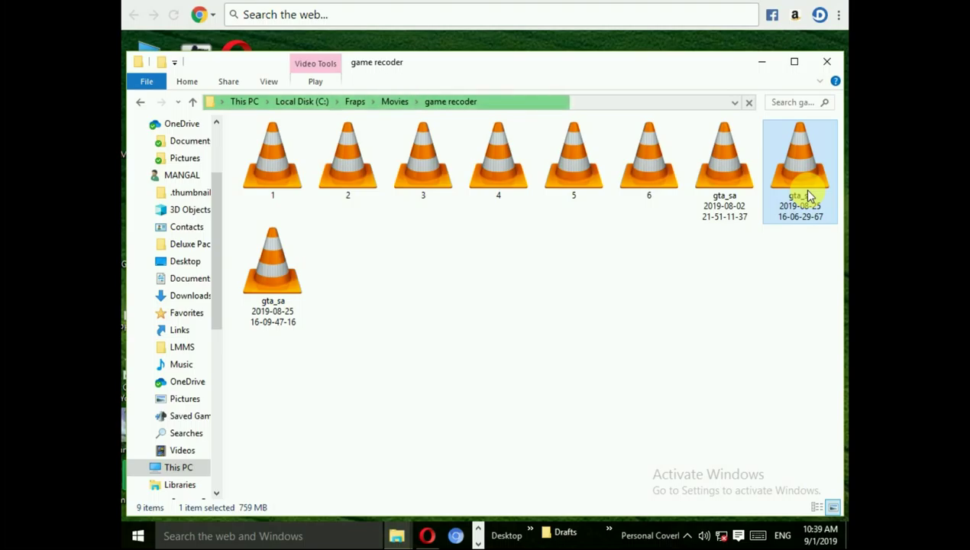
{"action": "double_click", "coordinate": [809, 196]}
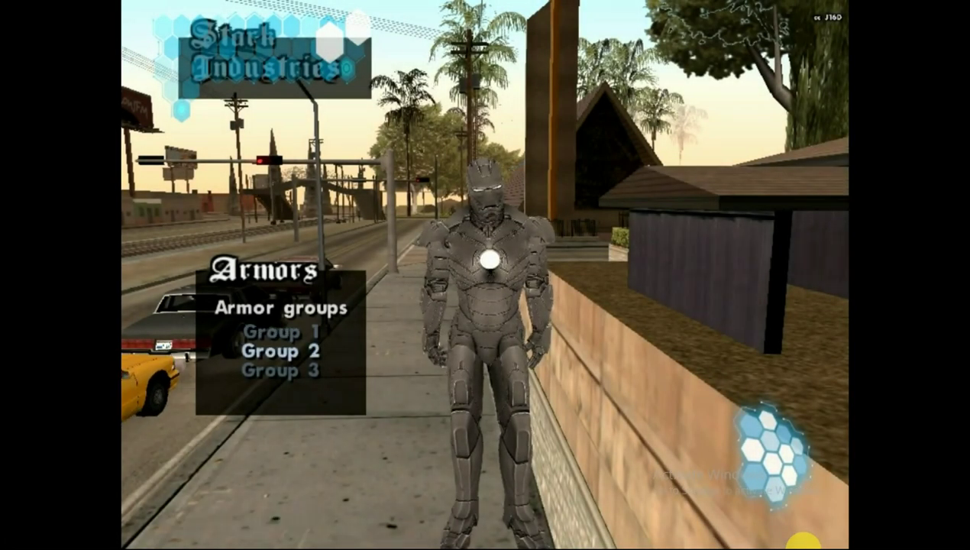
Step: Look through the Iron Man armors offered in Group 2 of the armor groups
{"action": "key", "text": "Right"}
{"action": "key", "text": "Right"}
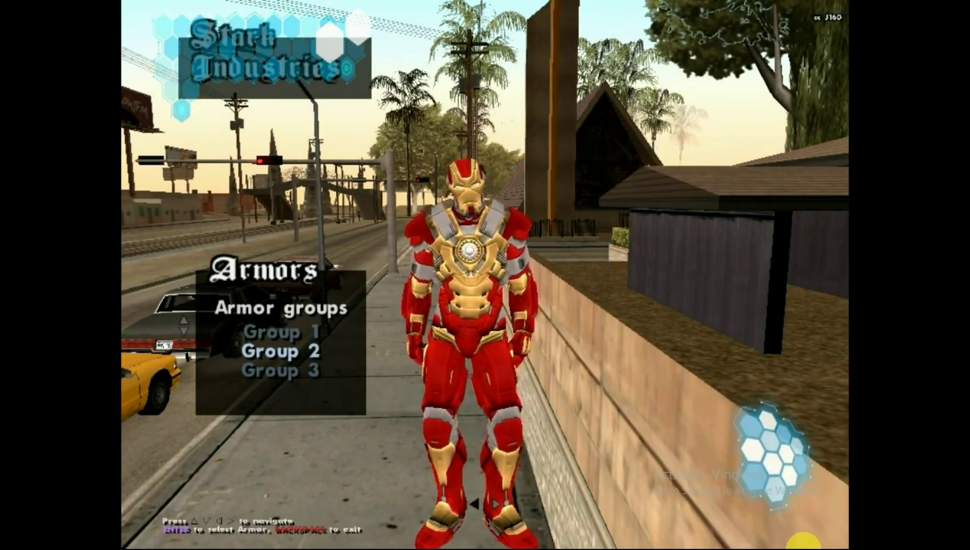
{"action": "key", "text": "Right"}
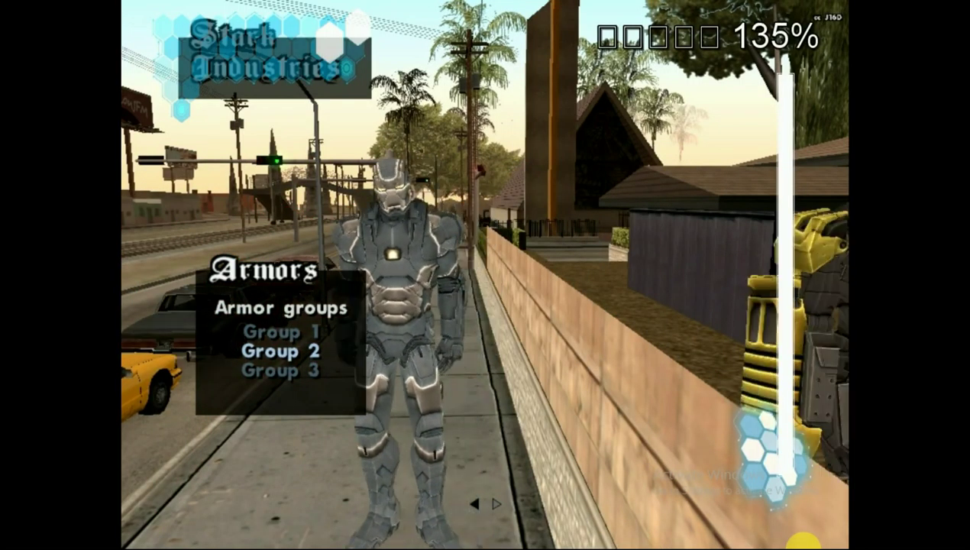
{"action": "key", "text": "Right"}
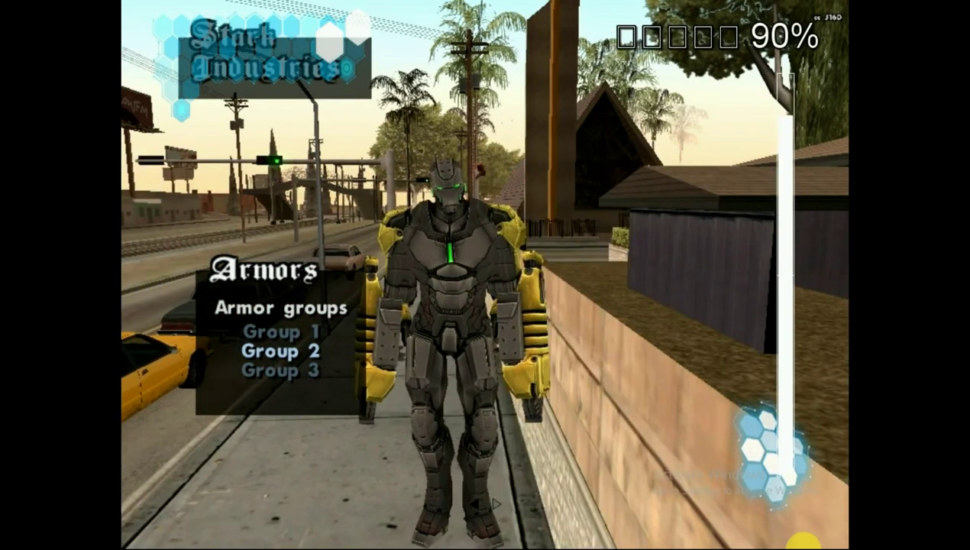
Step: Switch to armor Group 3 and go through its suits to the Mark XLII armor
{"action": "key", "text": "Down"}
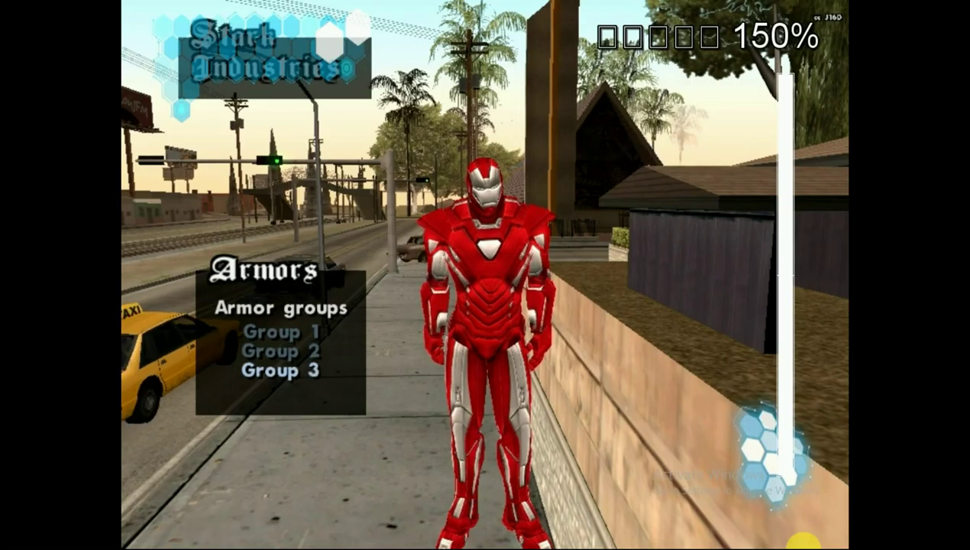
{"action": "key", "text": "Right"}
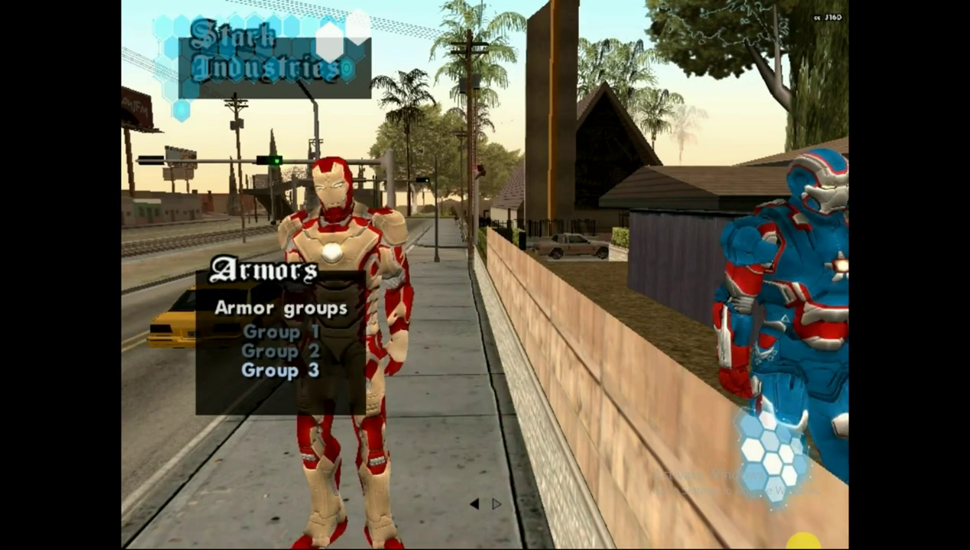
{"action": "key", "text": "Right"}
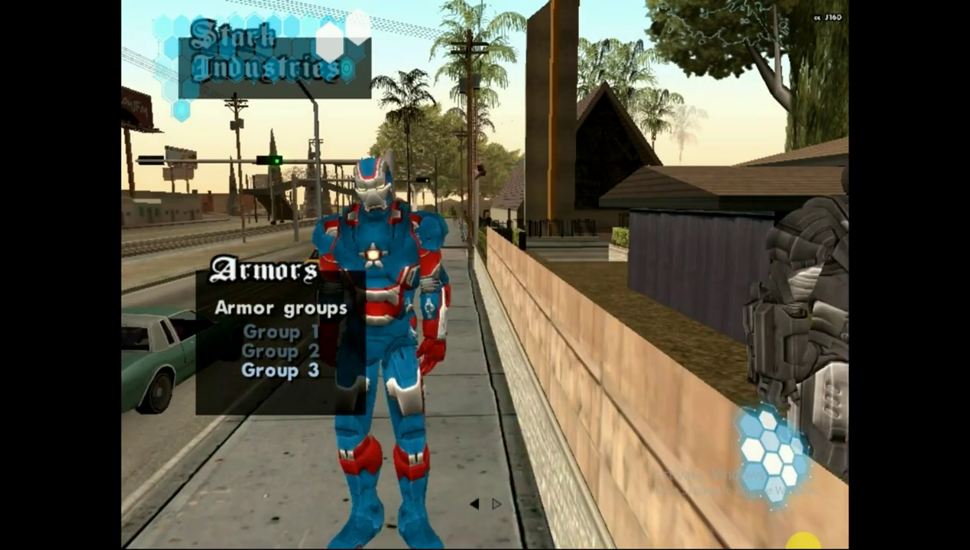
{"action": "key", "text": "Right"}
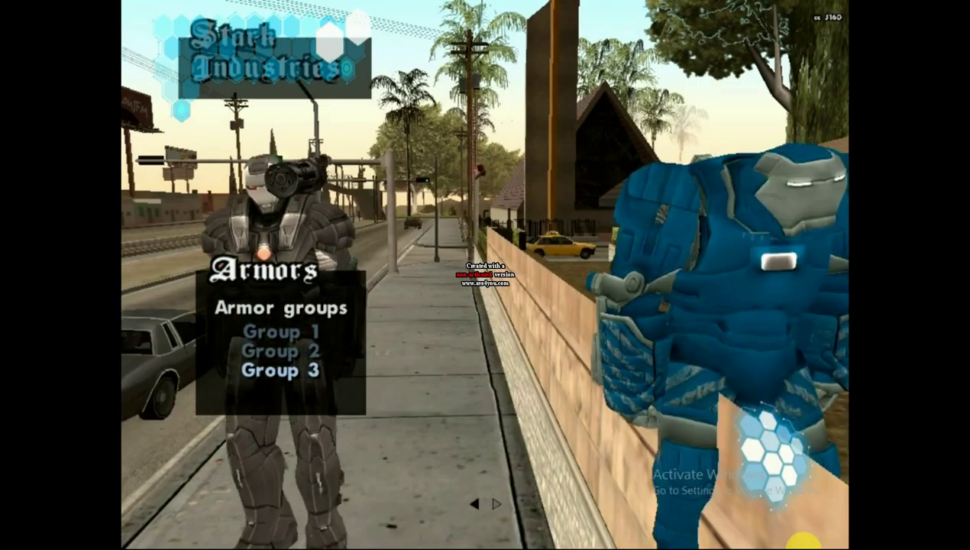
{"action": "key", "text": "Right"}
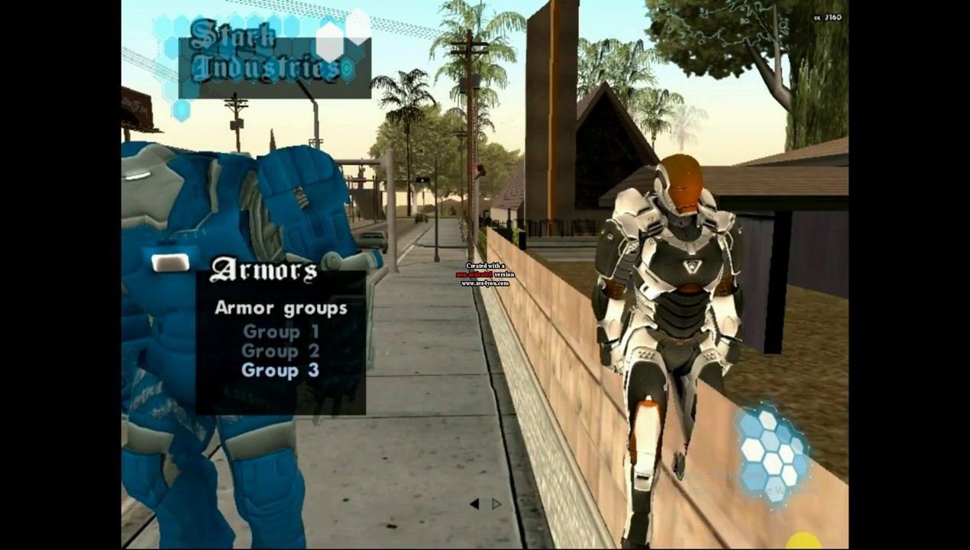
{"action": "key", "text": "Right"}
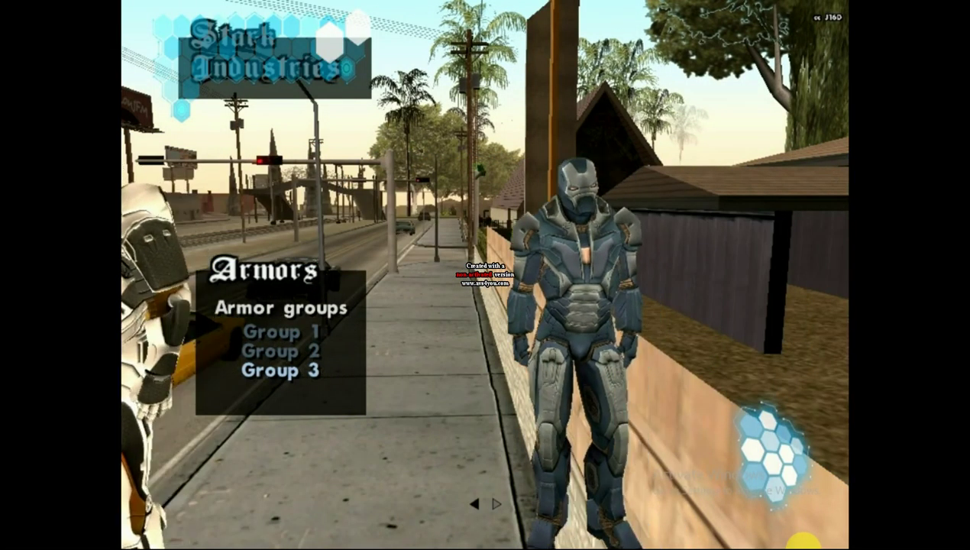
{"action": "key", "text": "Right"}
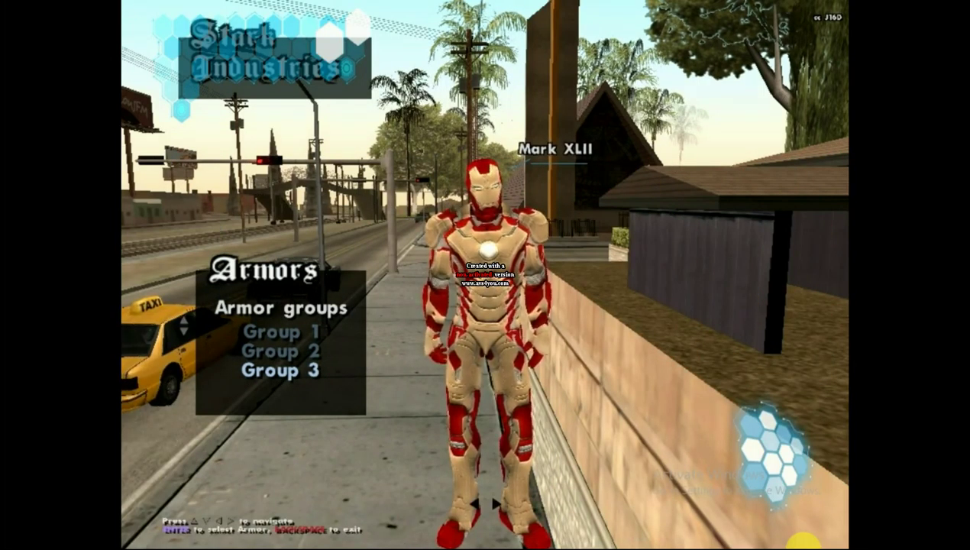
Step: Select the Mark XLII armor and apply Hud III to it
{"action": "key", "text": "Return"}
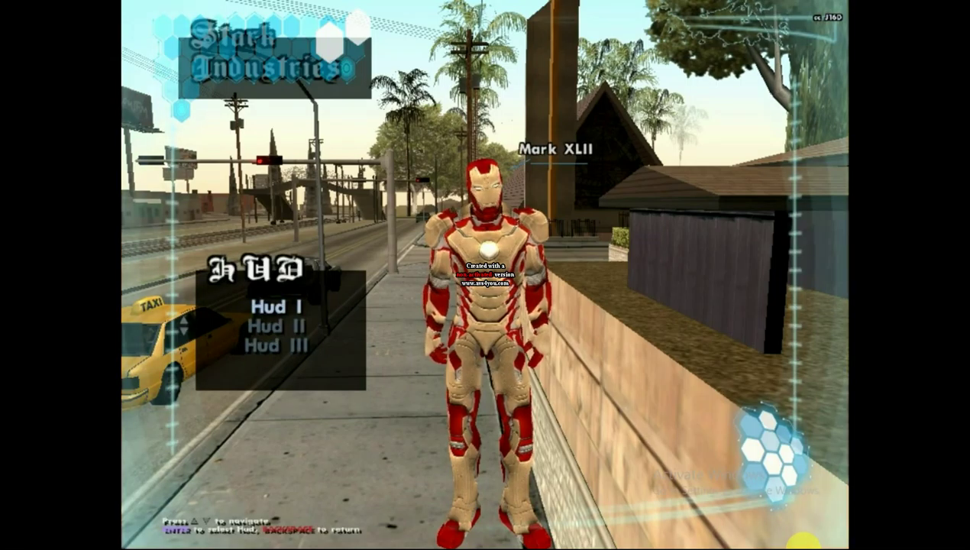
{"action": "key", "text": "Up"}
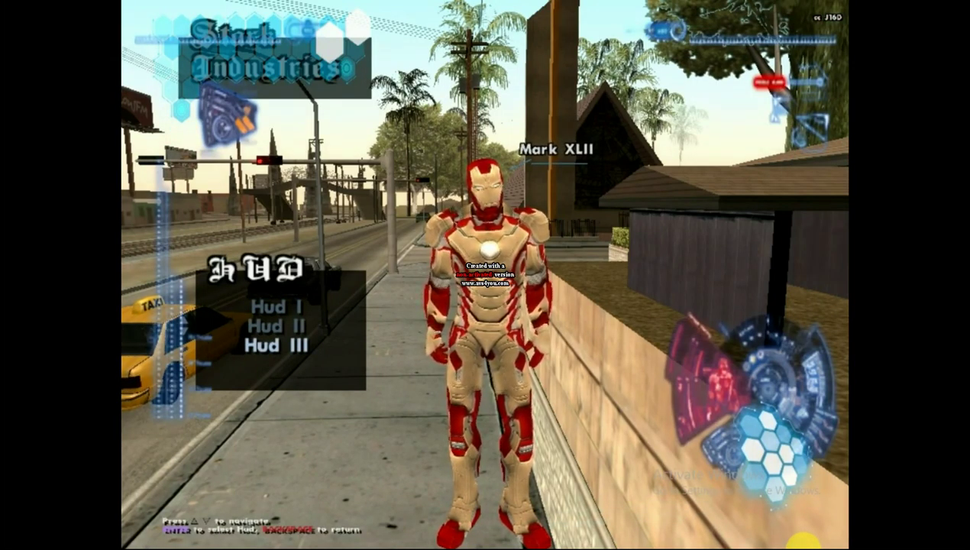
{"action": "key", "text": "Return"}
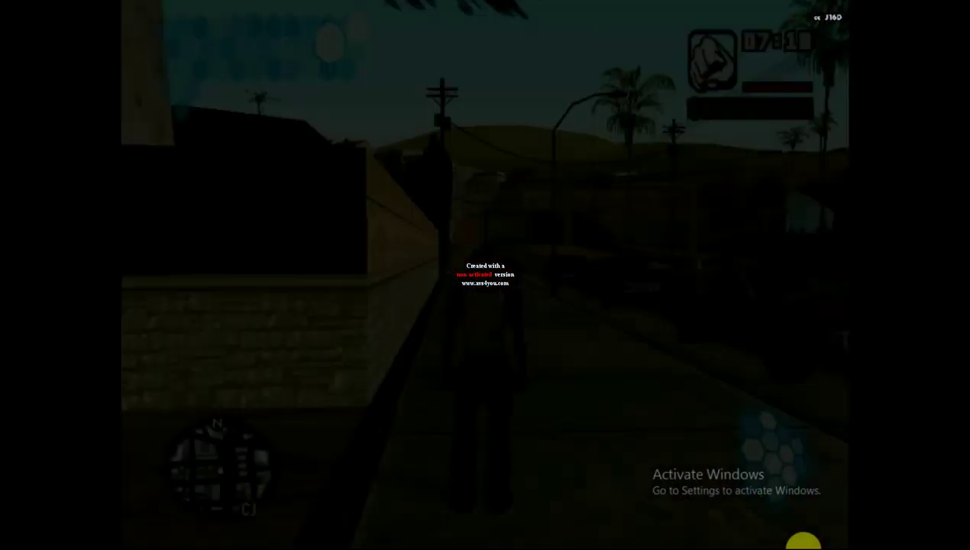
{"action": "key", "text": "w"}
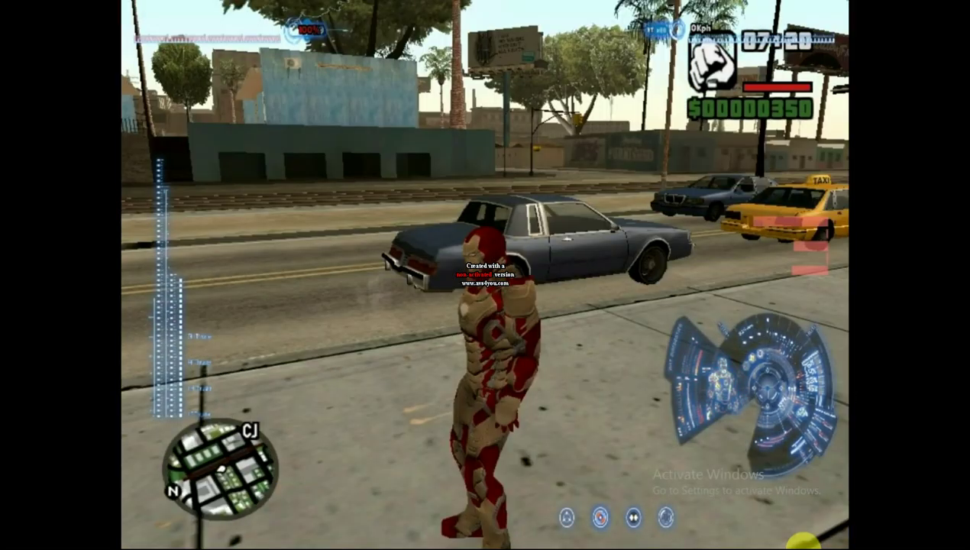
{"action": "key", "text": "d"}
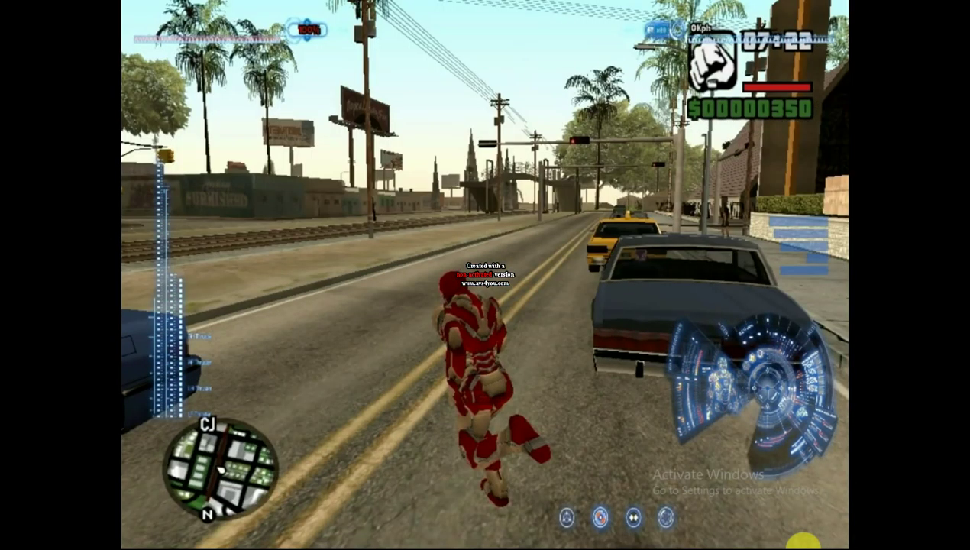
{"action": "key", "text": "w"}
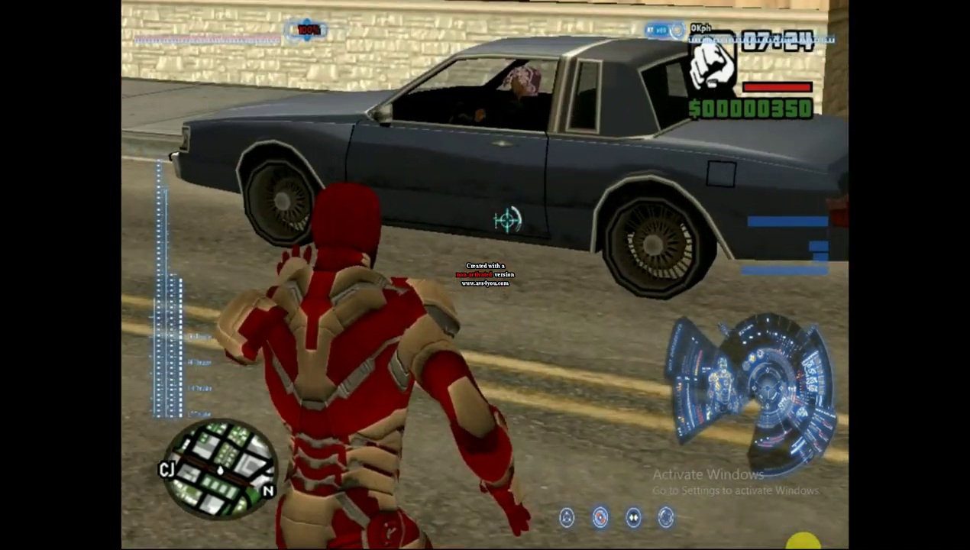
{"action": "key", "text": "space"}
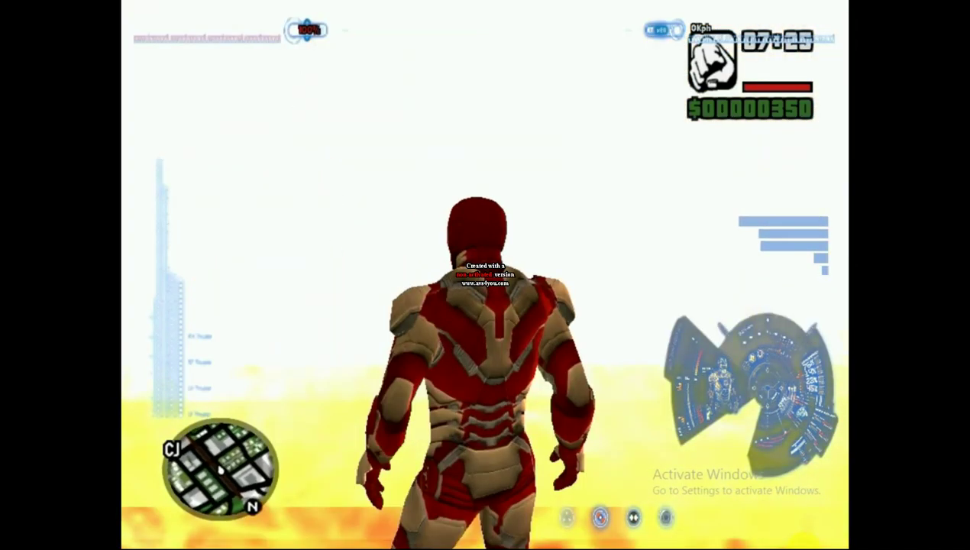
{"action": "key", "text": "w"}
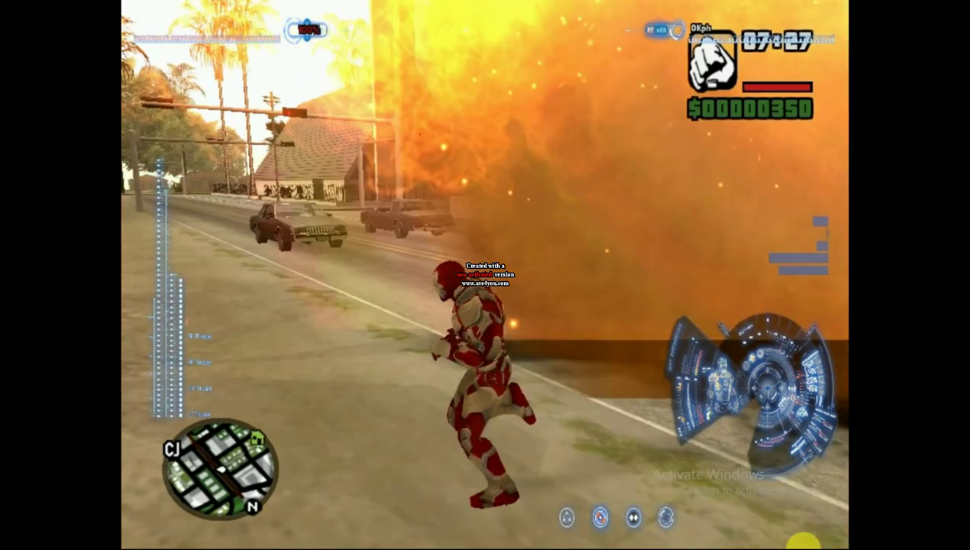